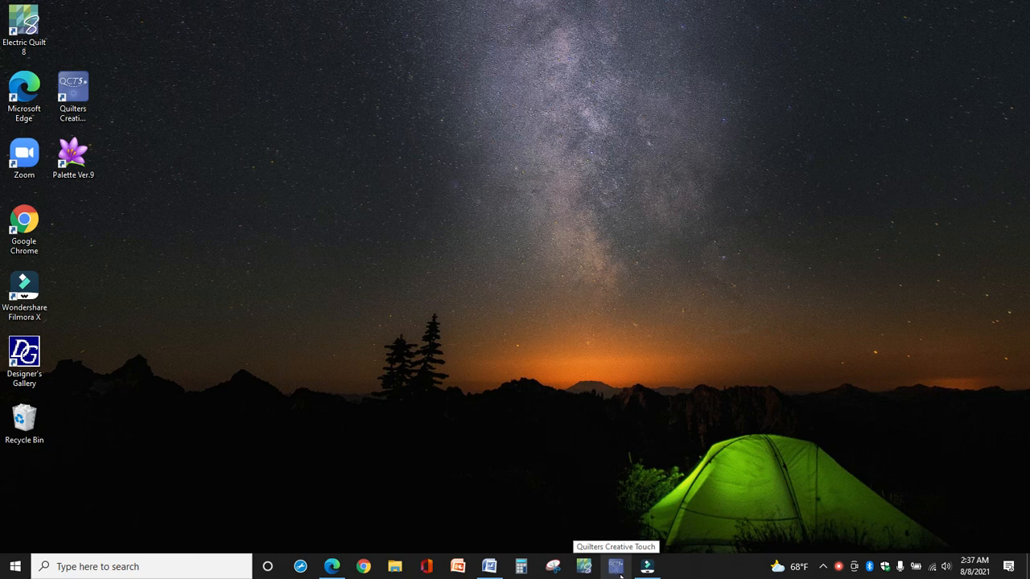
Launch Quilter's Creative Touch from its desktop shortcut and accept running in simulation mode.
click(616, 566)
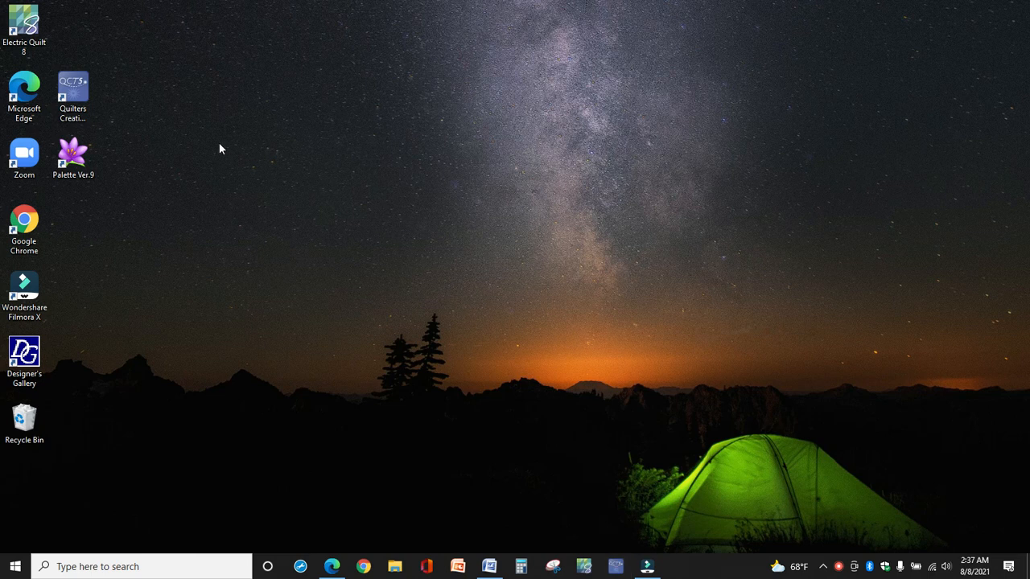
click(74, 91)
double_click(74, 92)
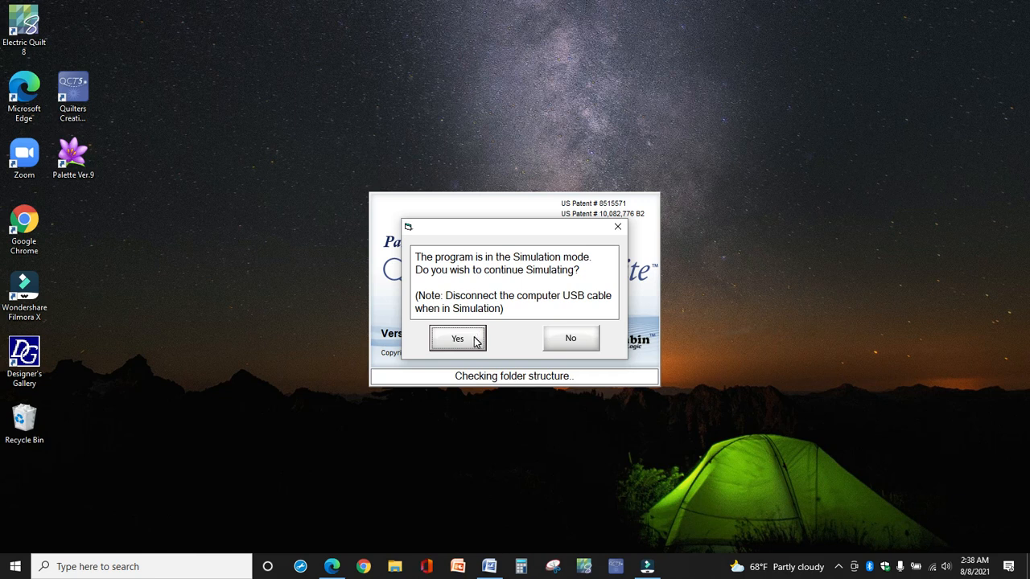
click(475, 341)
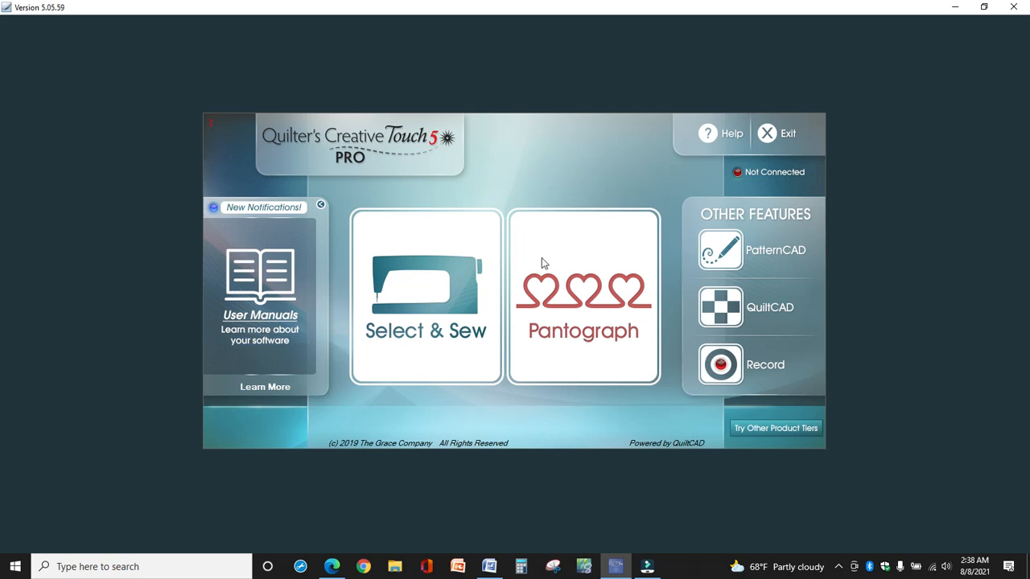
Enter the Pantograph workspace and set the simulated safe area width to 65.
click(565, 302)
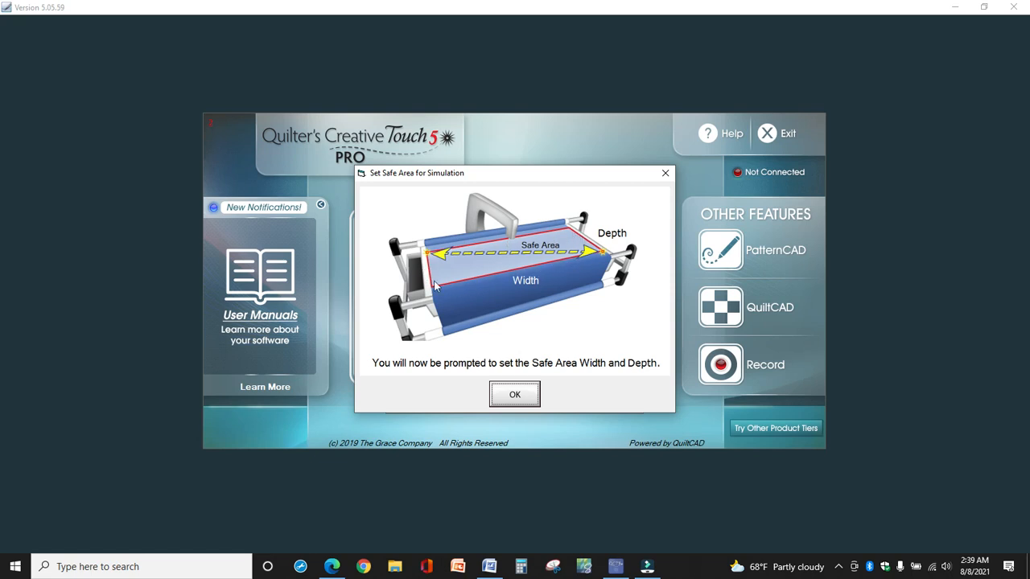
click(516, 394)
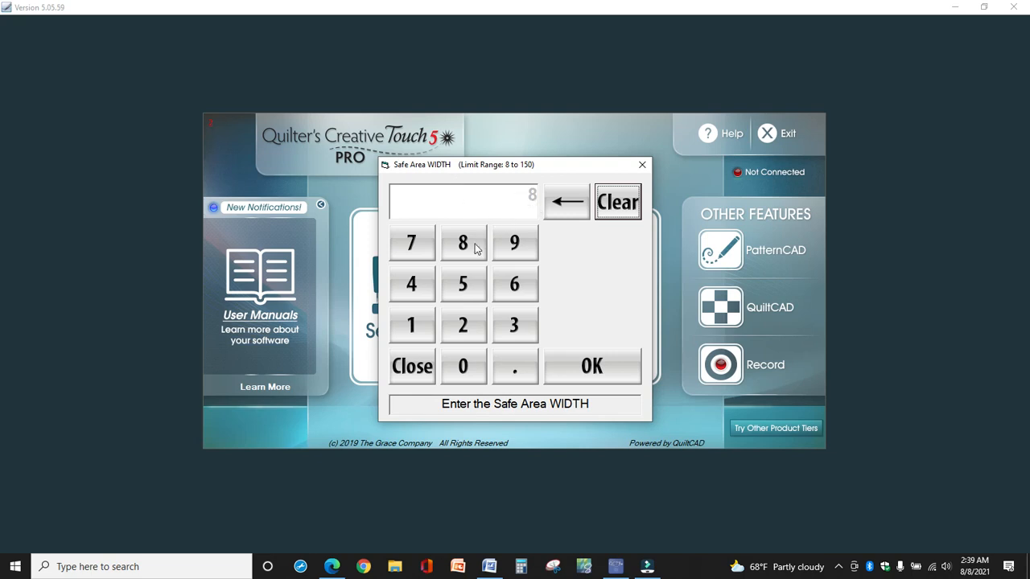
click(509, 288)
click(463, 283)
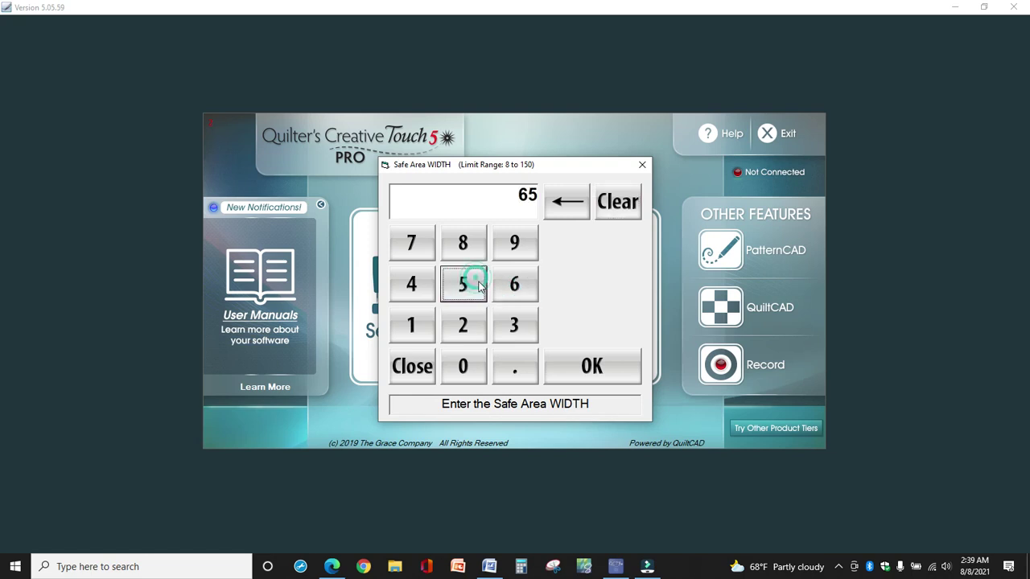
click(593, 374)
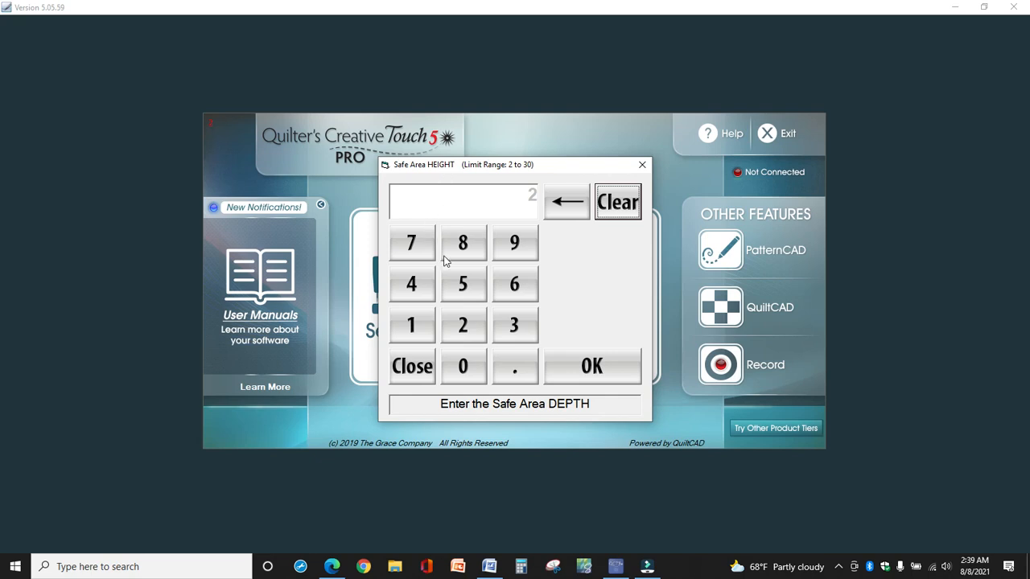
Set the simulated safe area depth to 13.5, reaching the empty PantoStacker workspace.
click(415, 326)
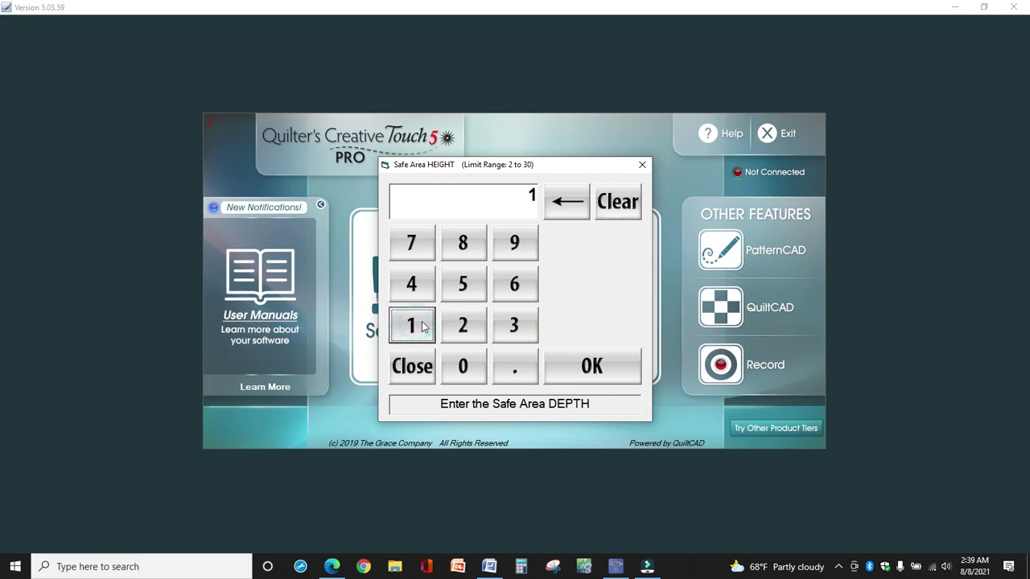
click(513, 327)
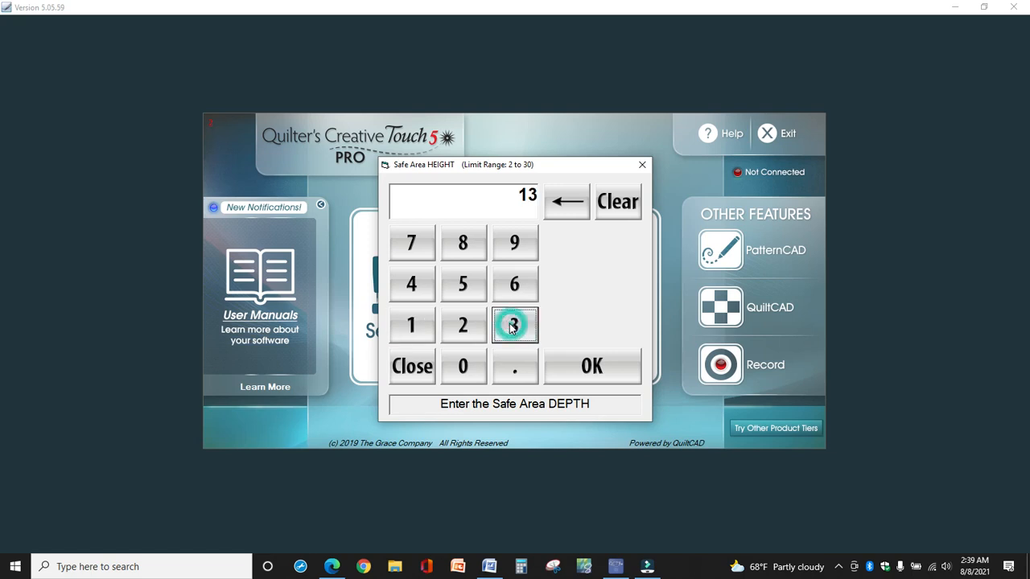
click(507, 370)
click(462, 287)
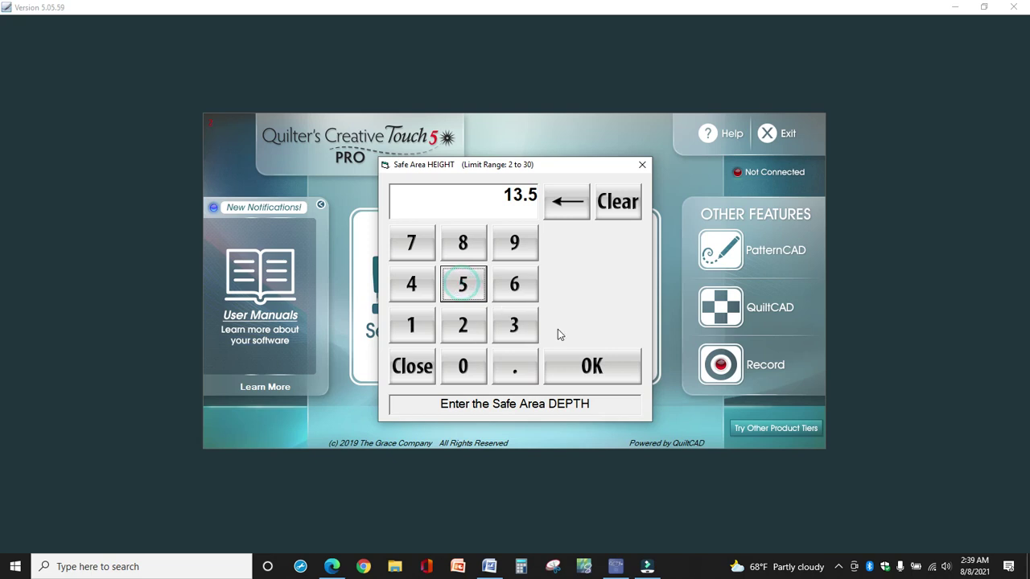
click(585, 371)
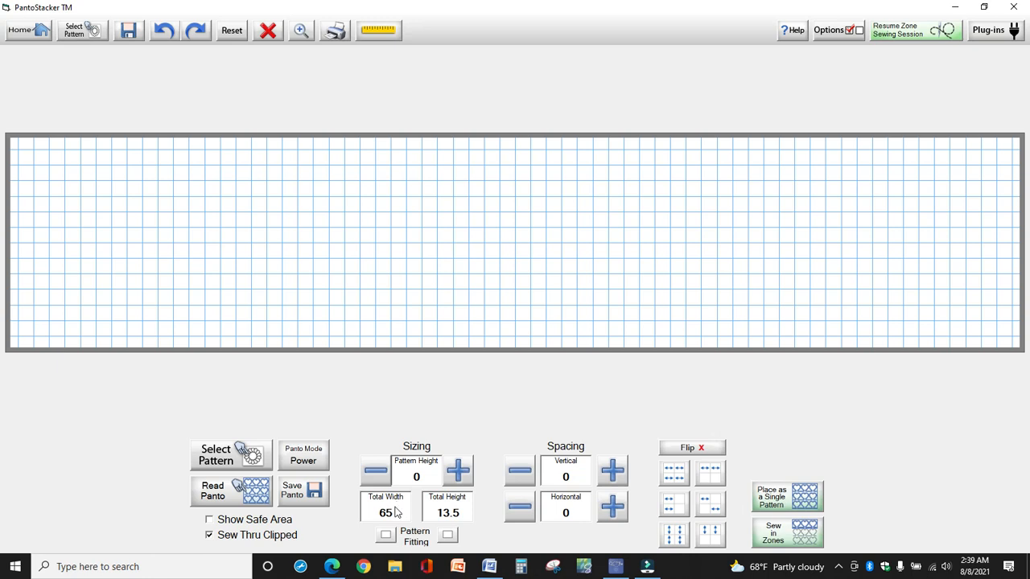
Set the panto's Total Width to 50.
click(397, 512)
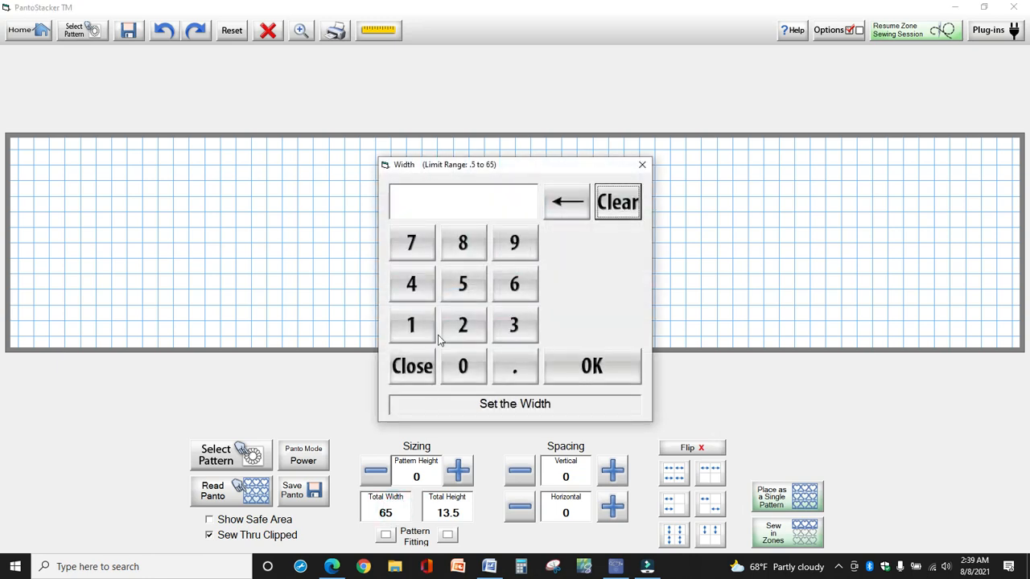
click(463, 284)
click(463, 366)
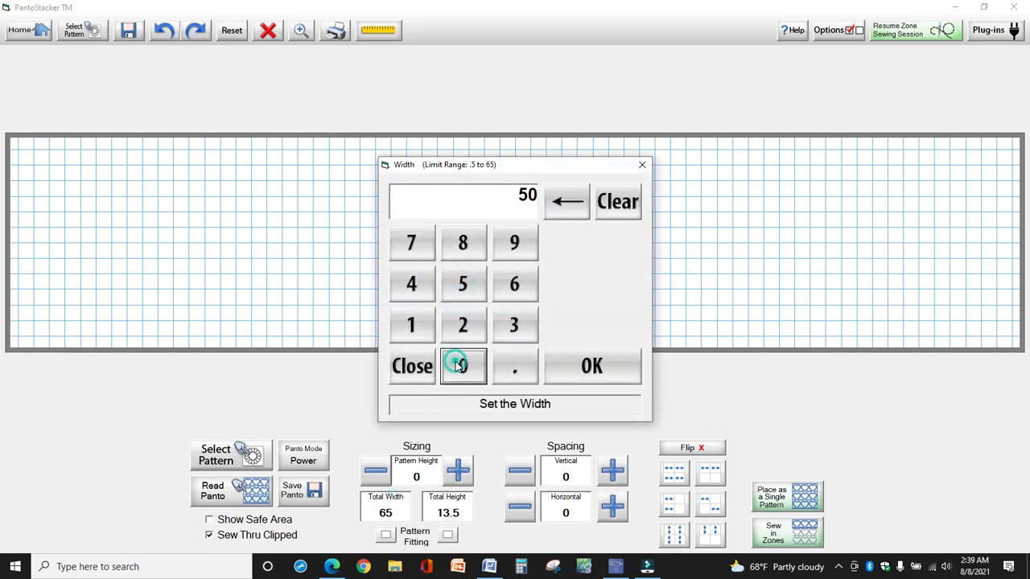
click(591, 367)
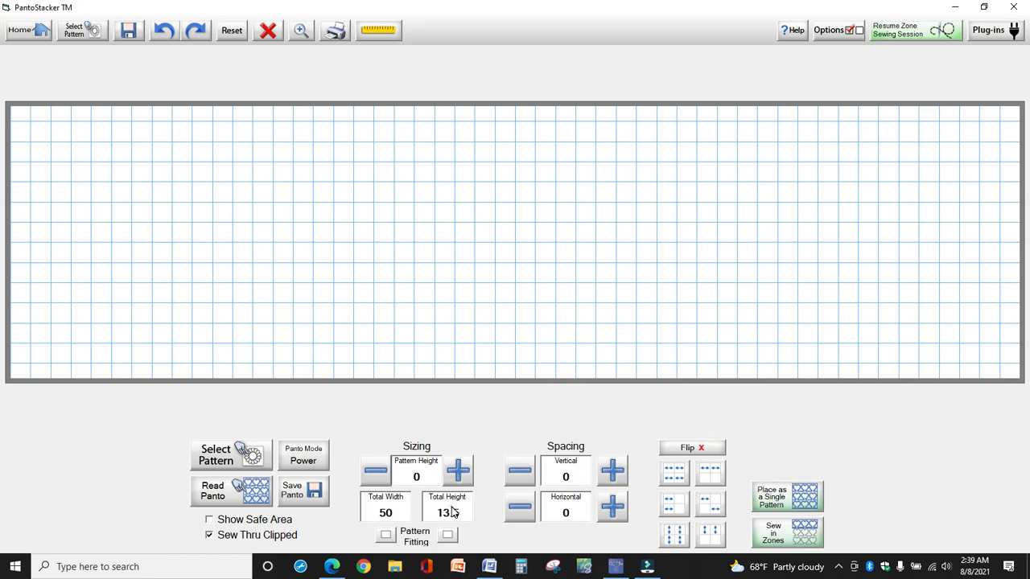
Set the panto's Total Height to 60.
click(454, 512)
click(514, 284)
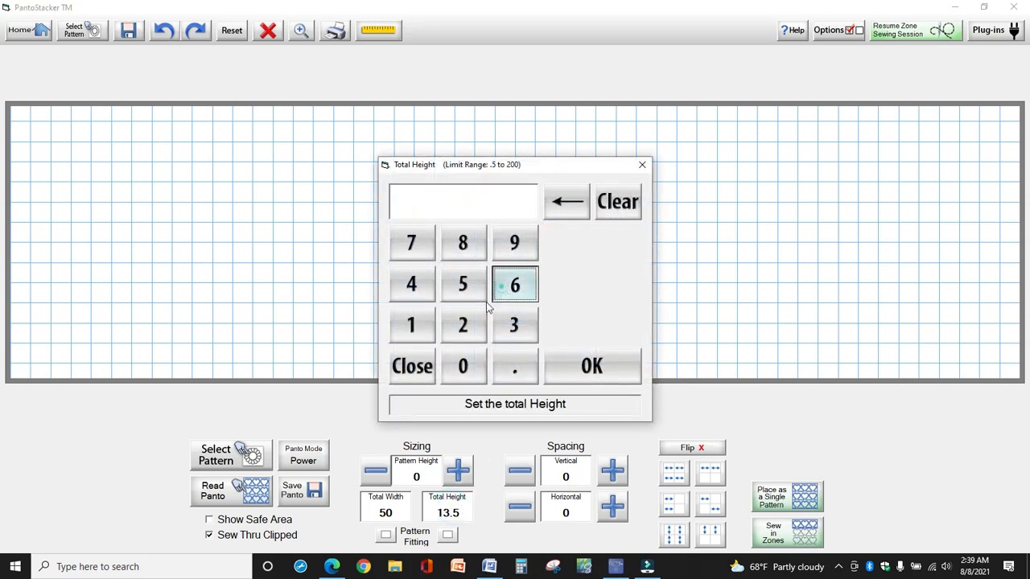
click(463, 366)
click(592, 366)
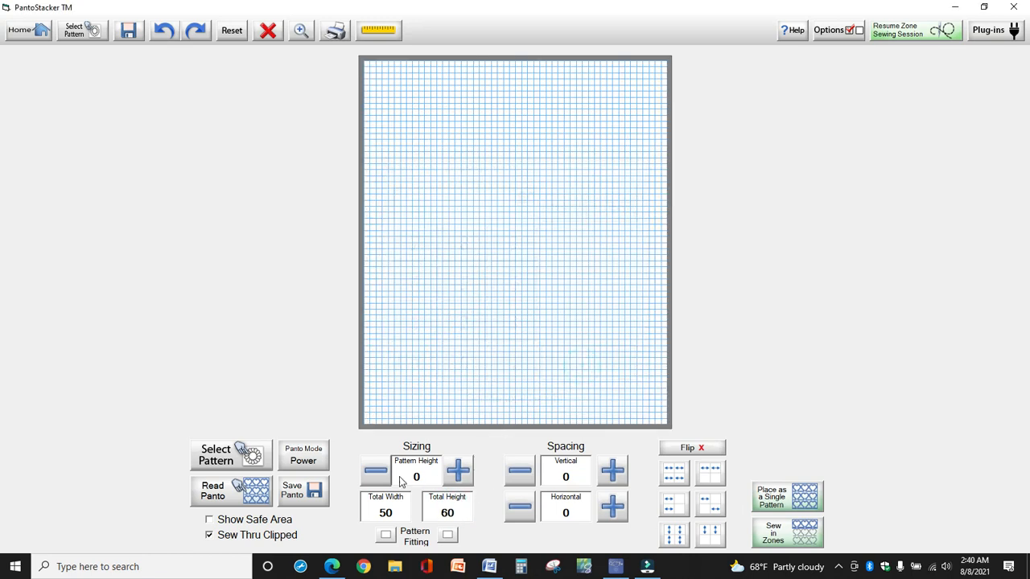
Load the augusta-e2e_fqli.gpf pattern into the panto layout.
click(230, 457)
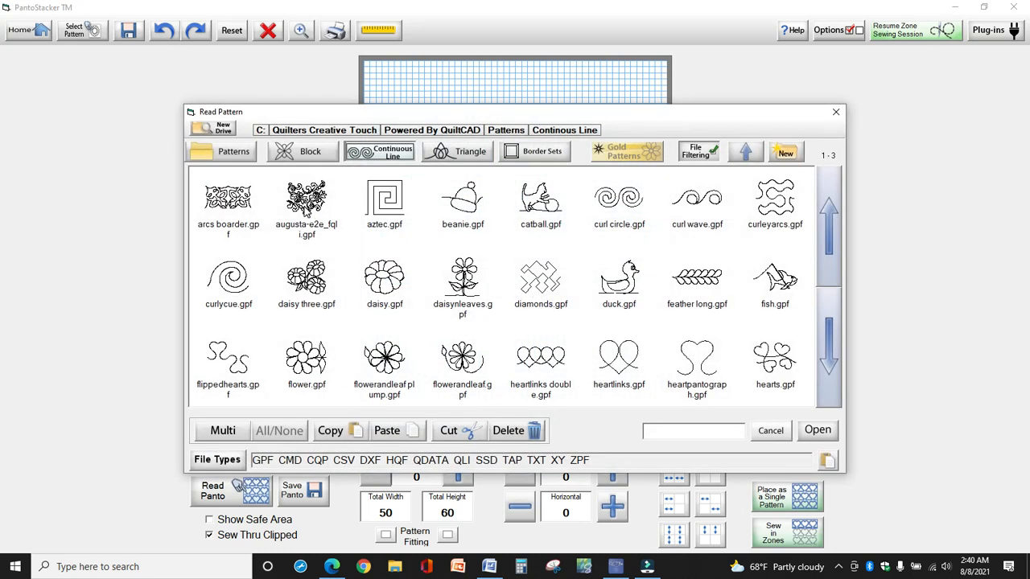
click(307, 207)
double_click(304, 207)
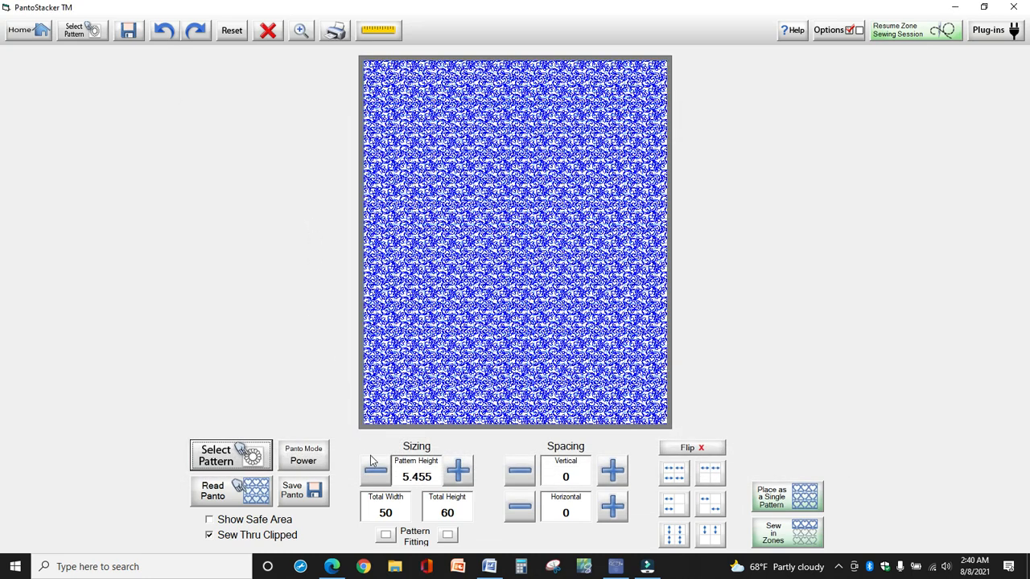
Raise the Pattern Height to 10.455 and turn on Show Safe Area over the design.
click(458, 474)
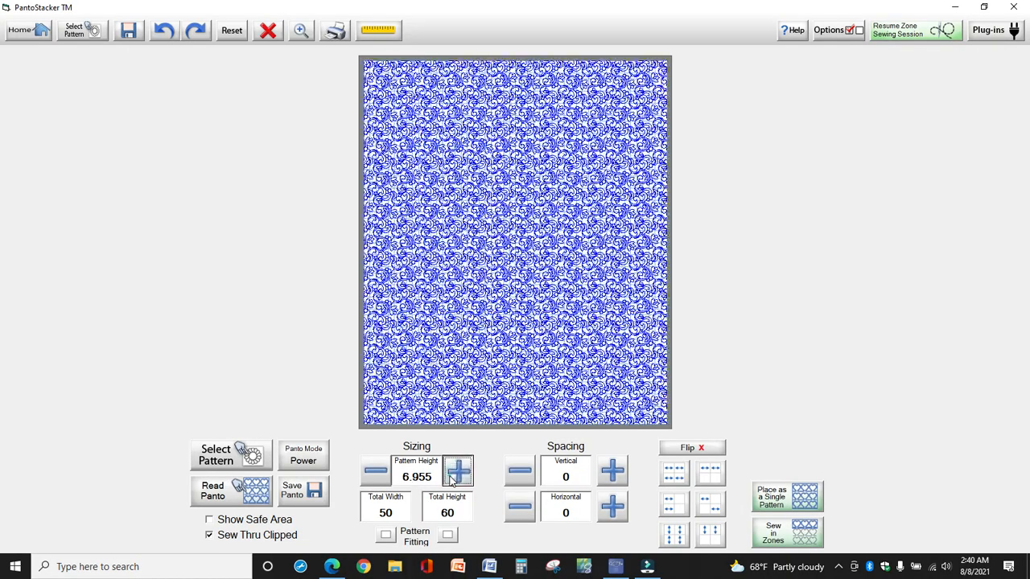
click(459, 473)
click(457, 473)
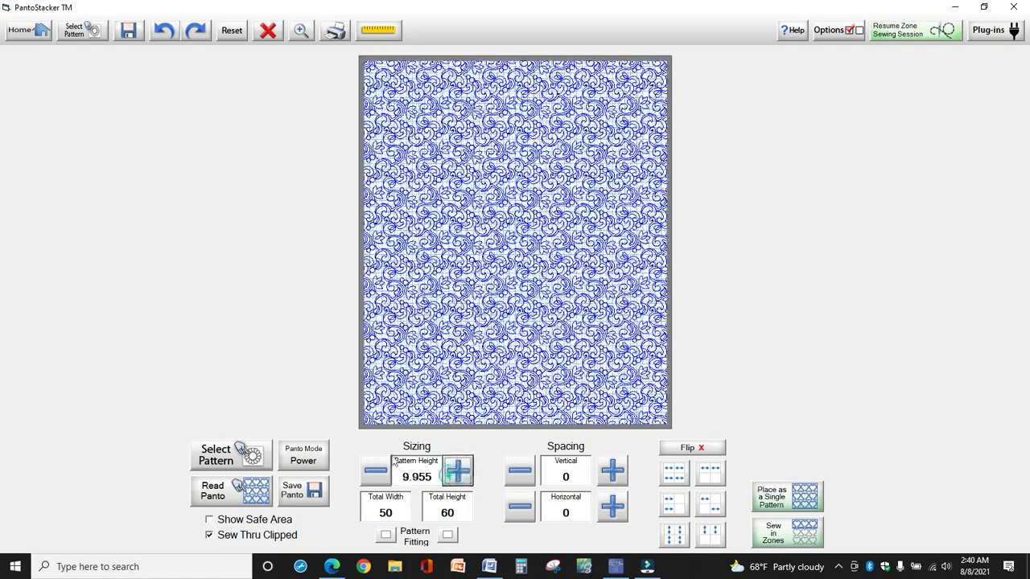
click(210, 520)
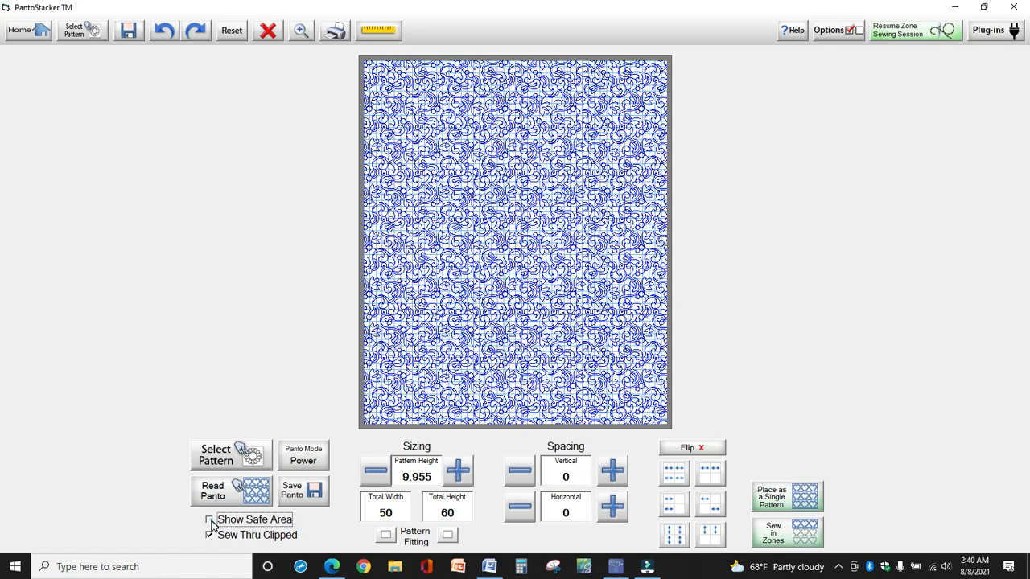
click(459, 473)
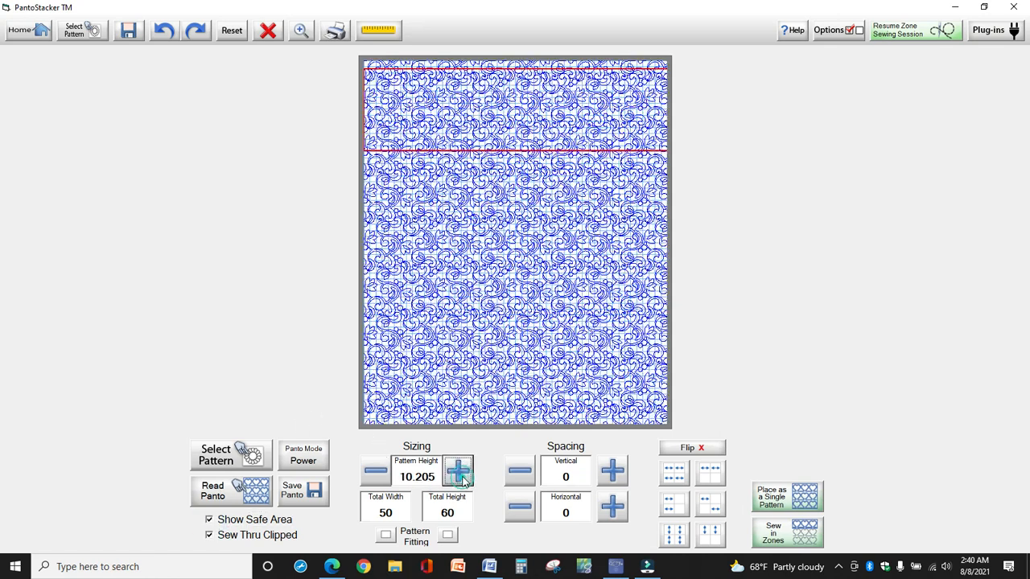
click(460, 476)
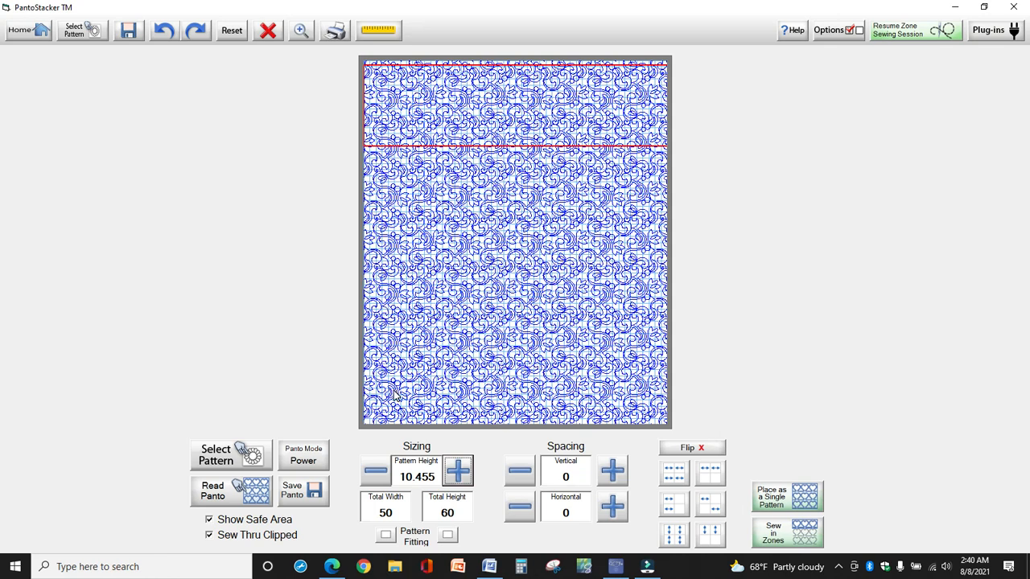
Review the PantoStacker mode choices and dismiss them without changing mode.
click(306, 455)
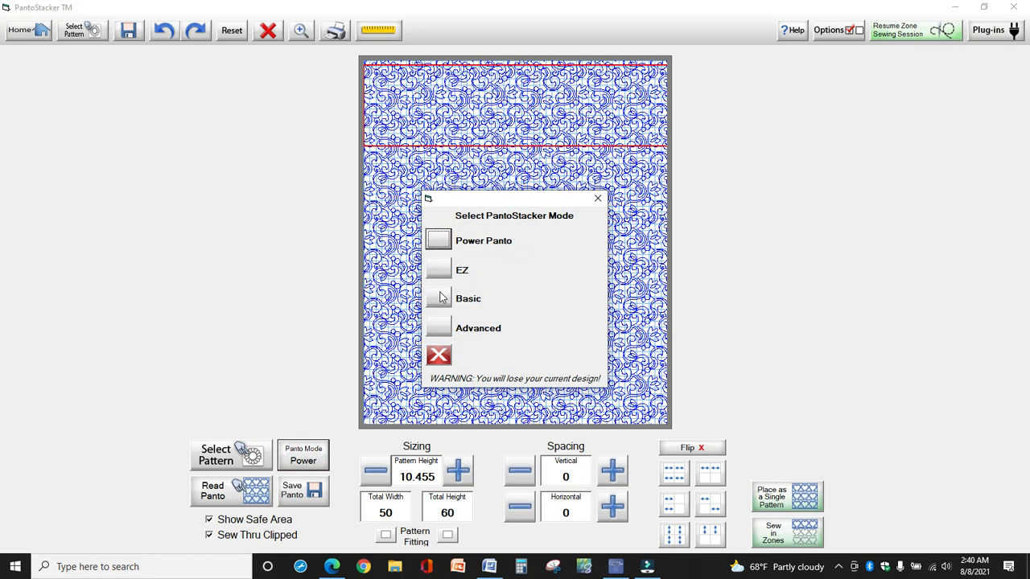
click(440, 356)
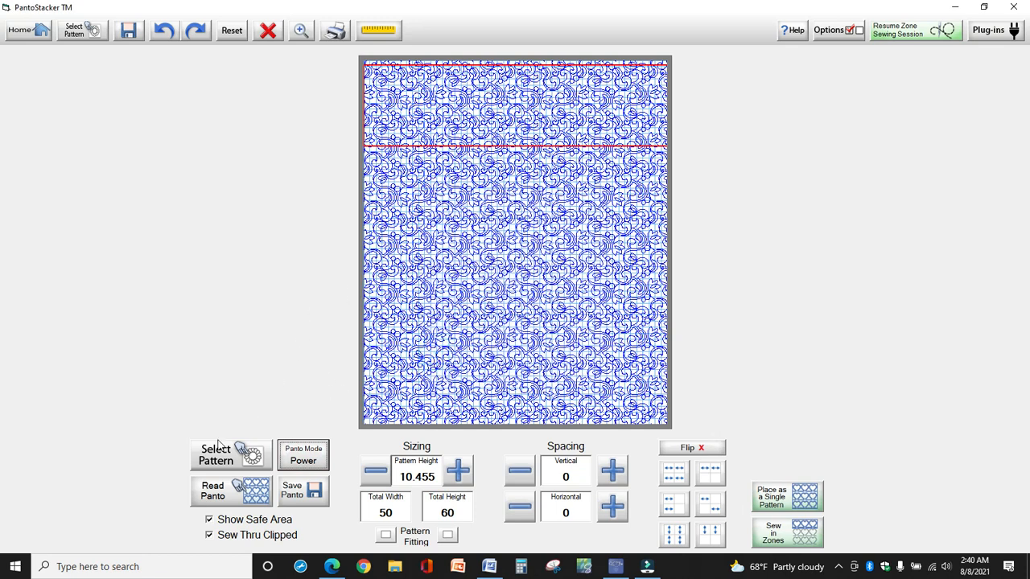
Save the stacked pattern as a Power Panto named Donna Quilt.
click(129, 31)
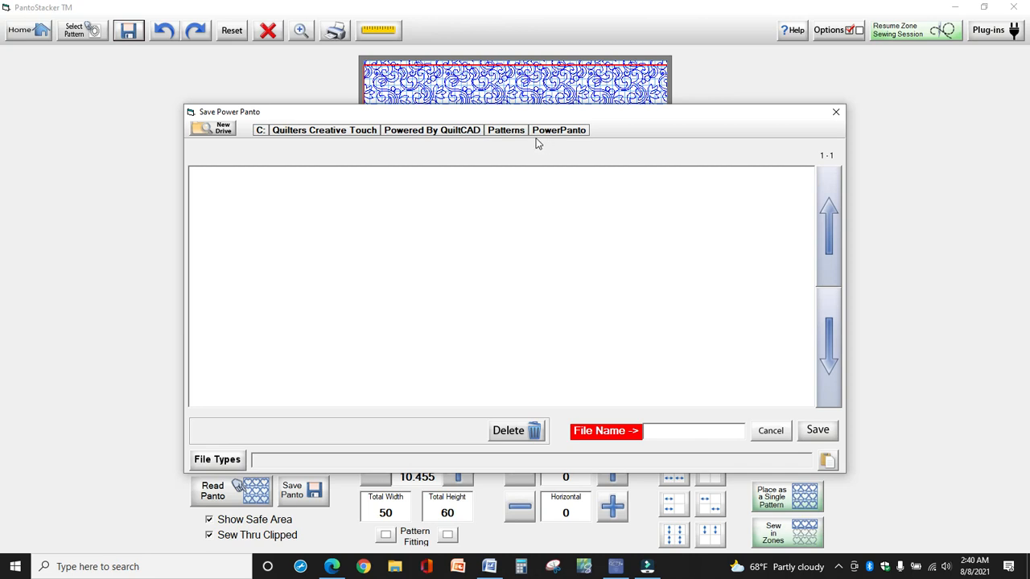
click(661, 435)
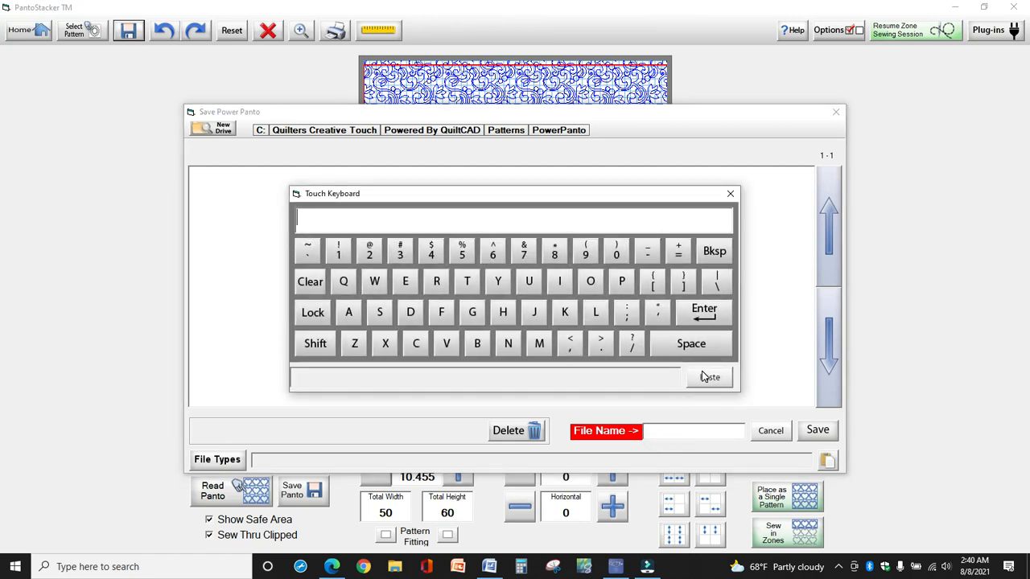
text(Donna )
text(Qu)
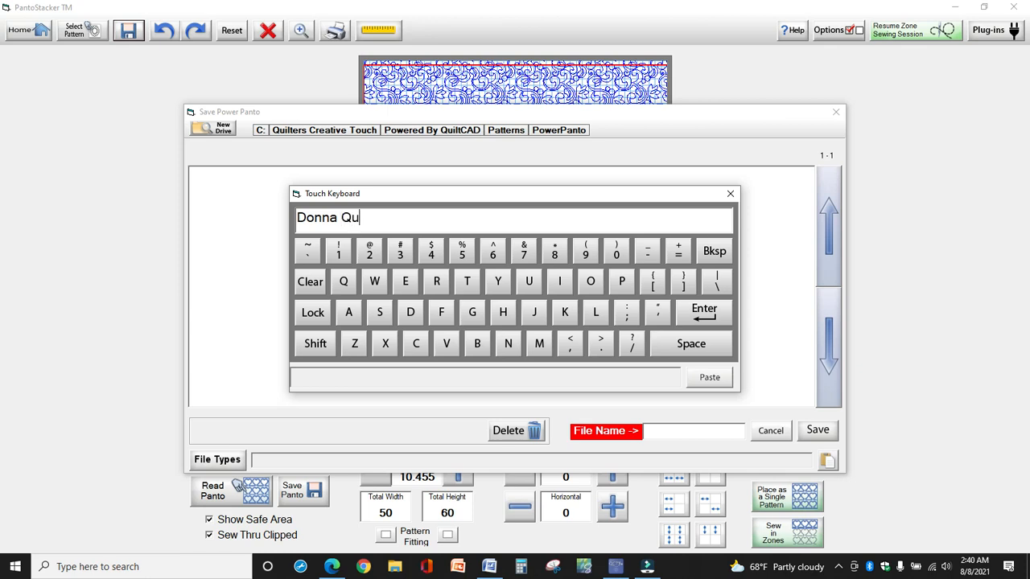
text(ilt)
click(705, 314)
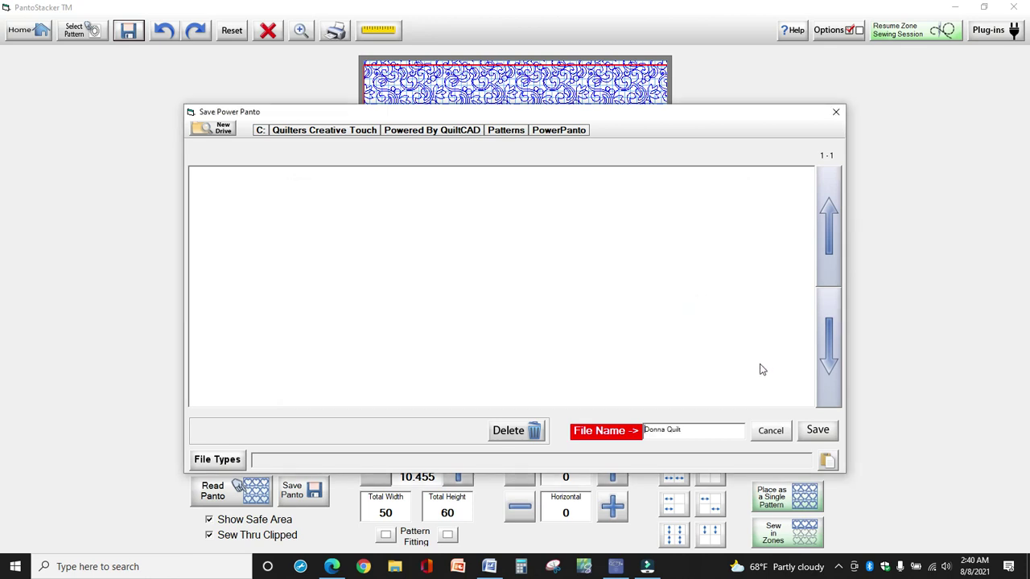
click(818, 430)
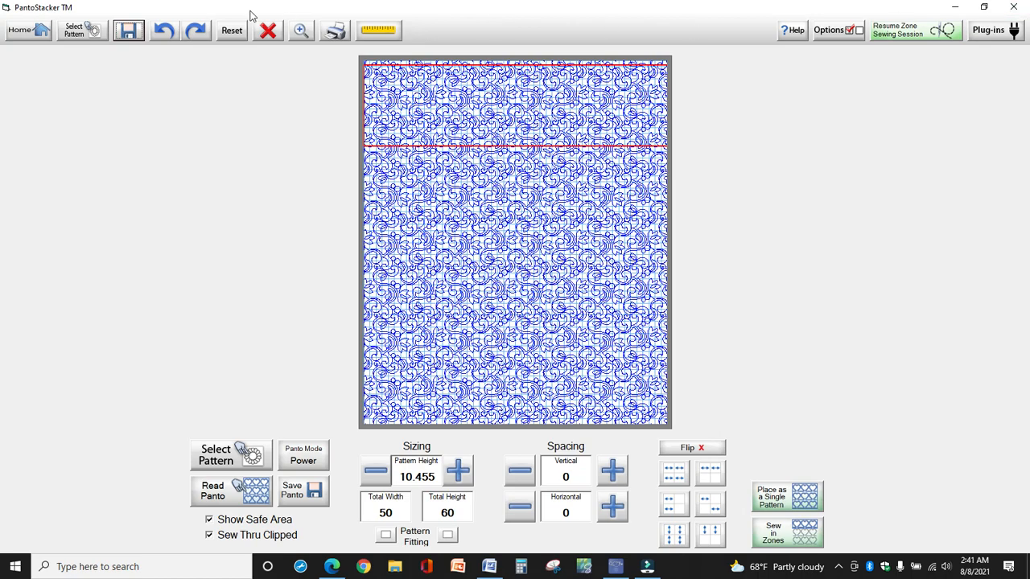
Return to the home screen and close Quilter's Creative Touch.
click(21, 29)
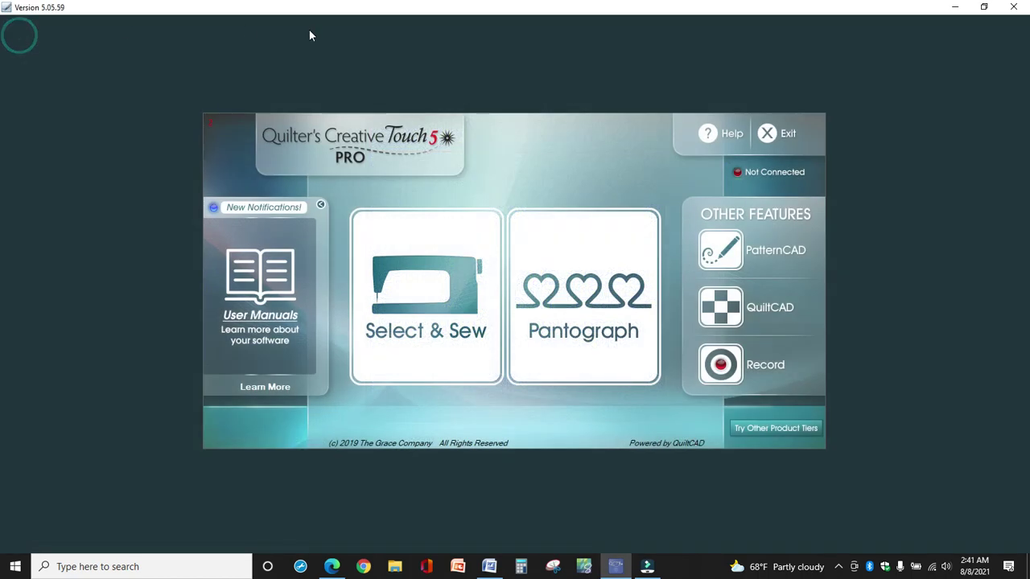
click(1013, 7)
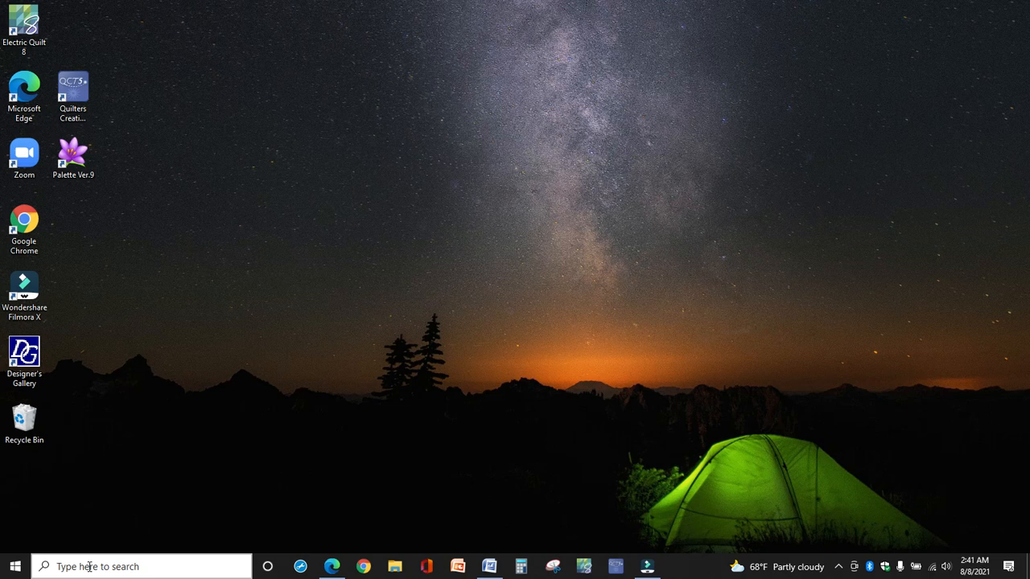
Find File Explorer through Windows Search and launch it.
click(90, 566)
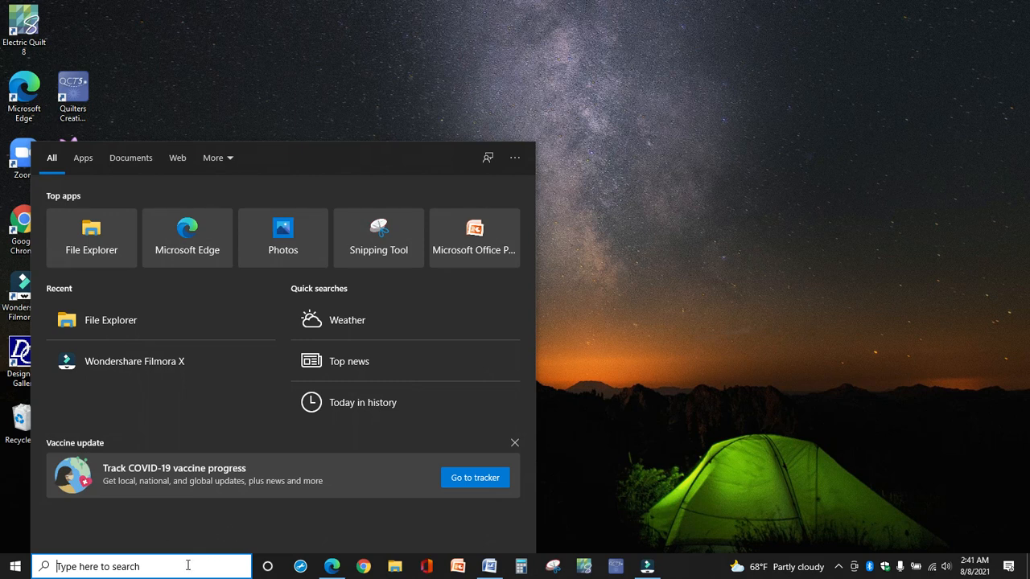
text(File)
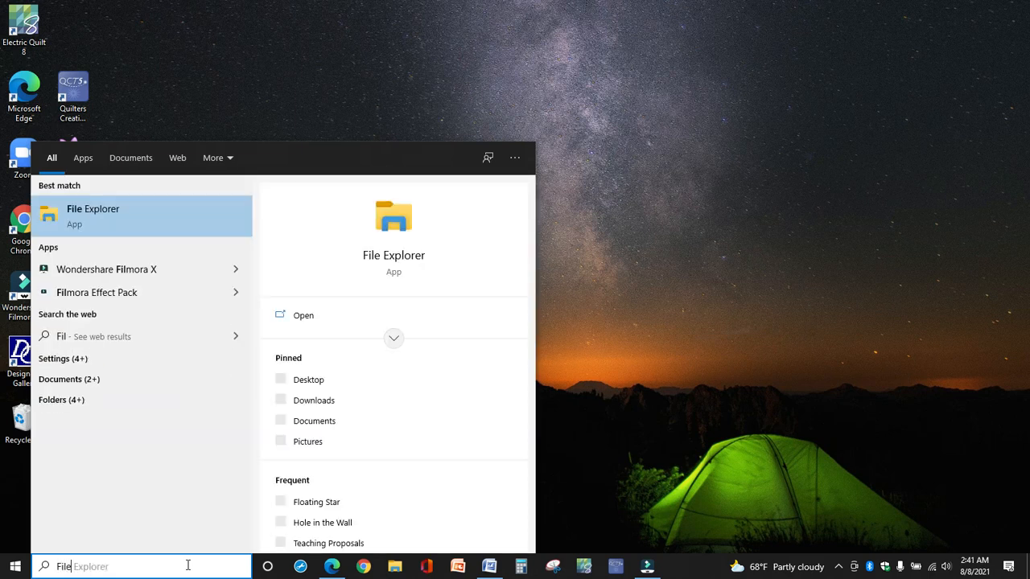
click(86, 215)
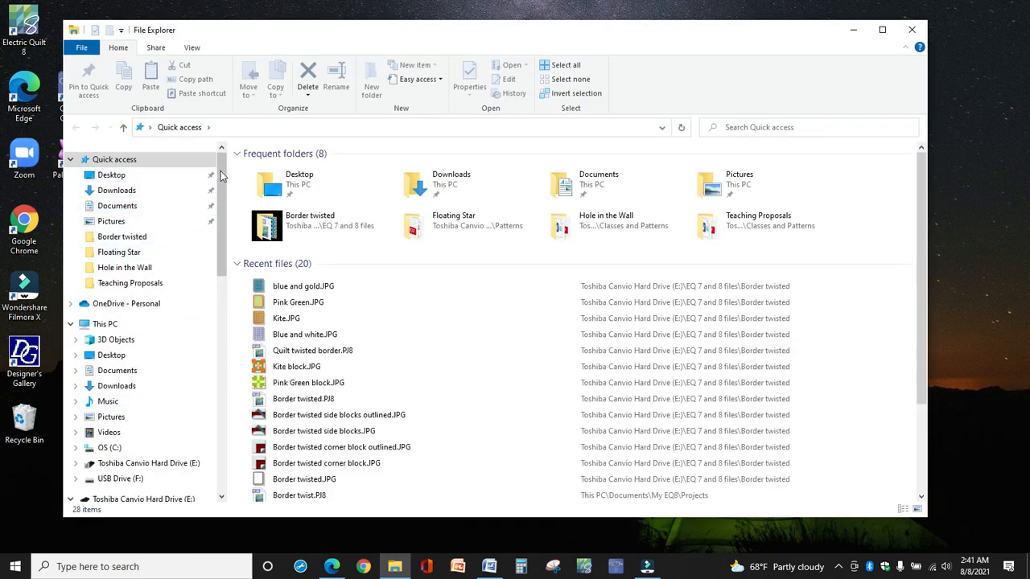
drag(220, 173, 219, 241)
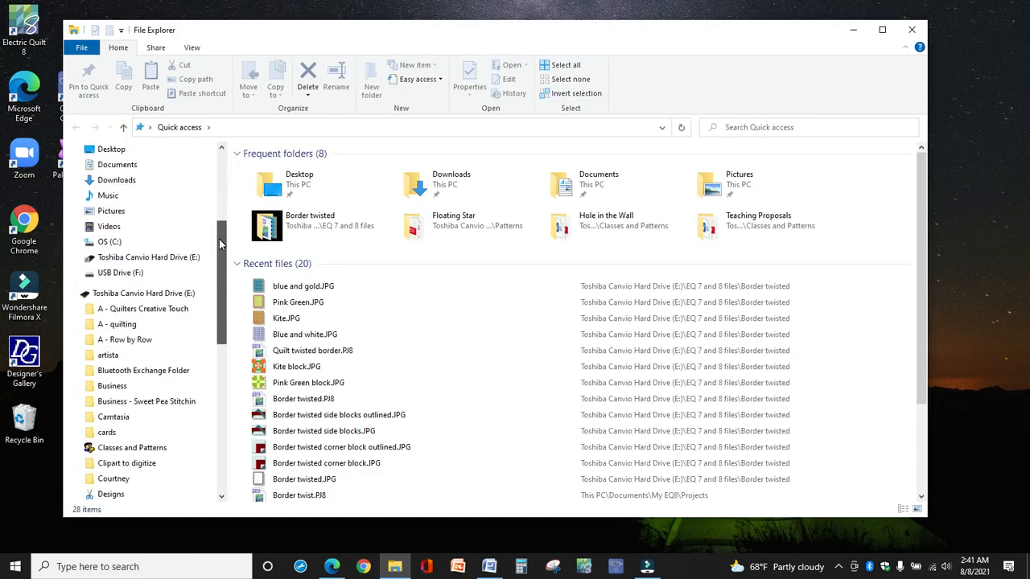
Navigate C: > Quilters Creative Touch > Powered By QuiltCAD > Patterns > PowerPanto to reach the donna quilt files.
click(75, 242)
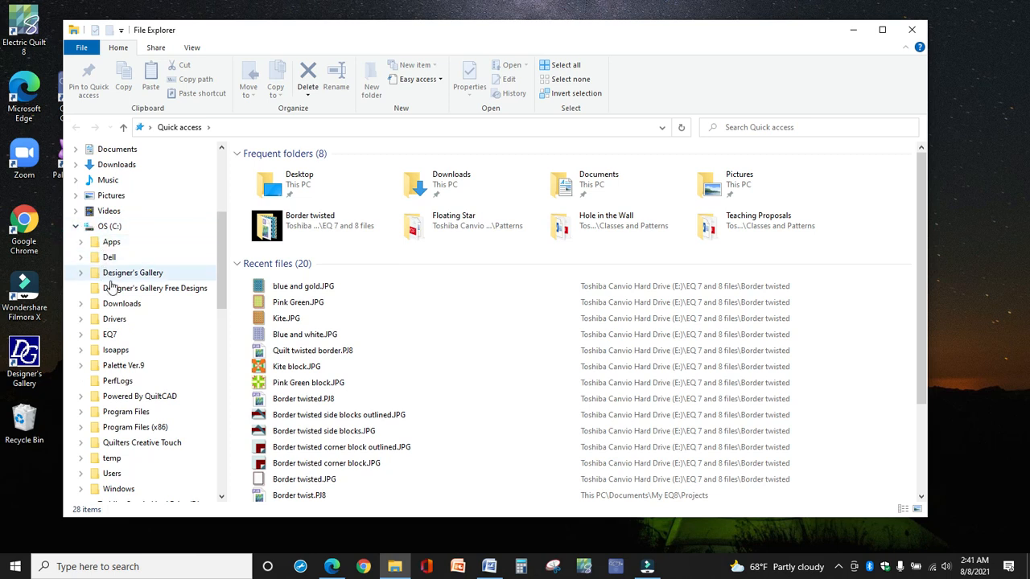
scroll(180, 354, down, 3)
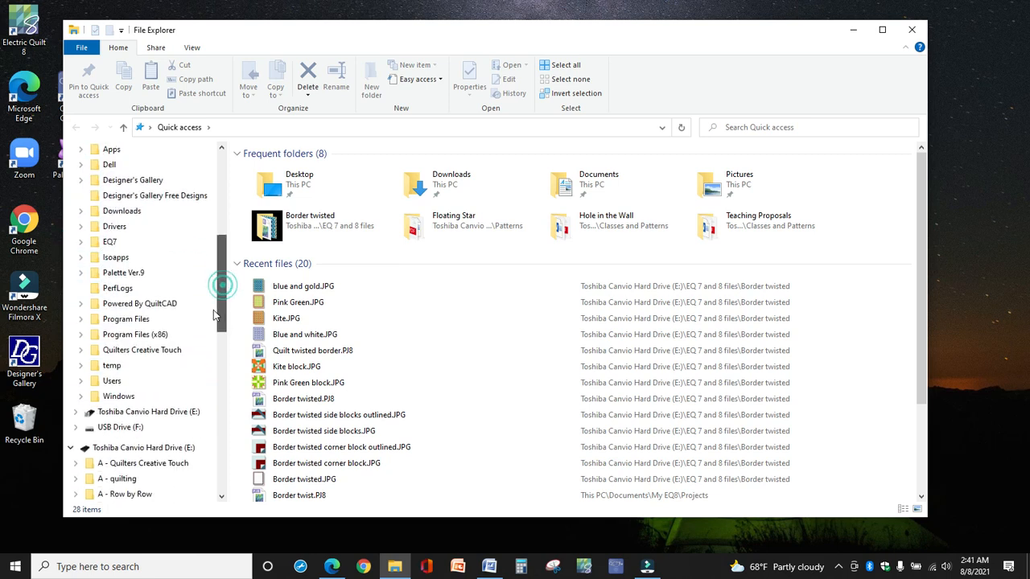
scroll(177, 346, down, 3)
click(142, 303)
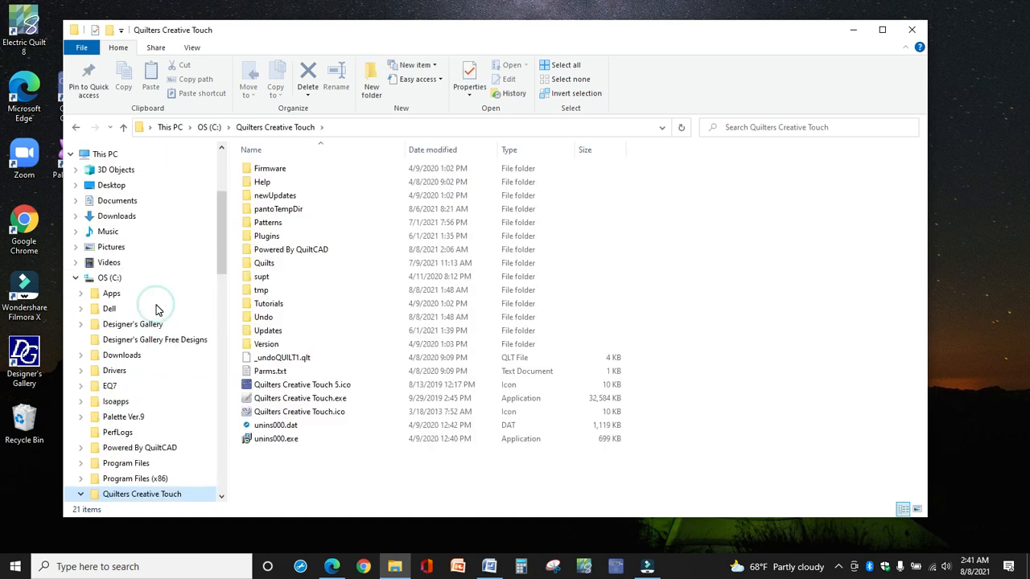
double_click(291, 250)
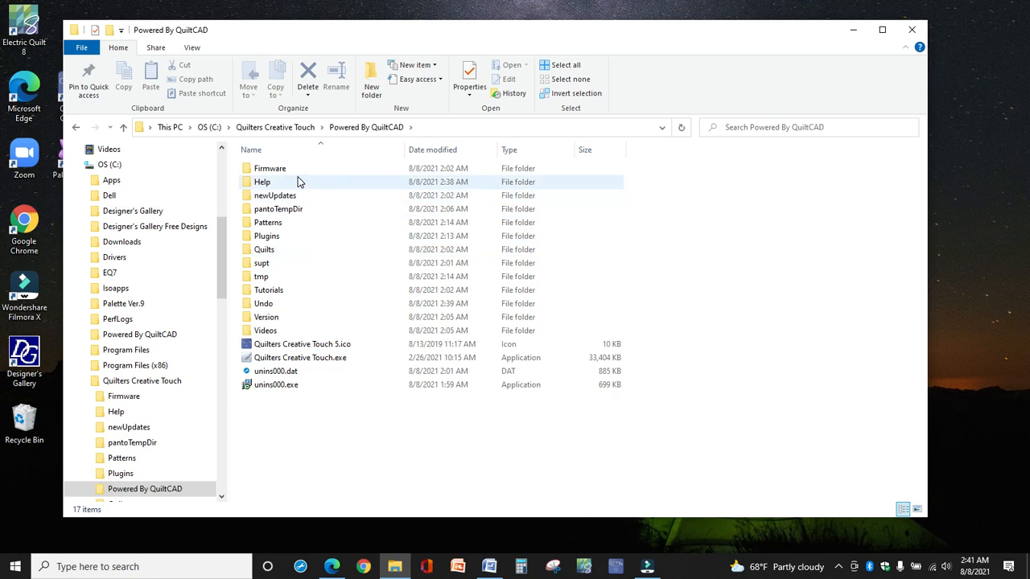
click(292, 224)
double_click(291, 224)
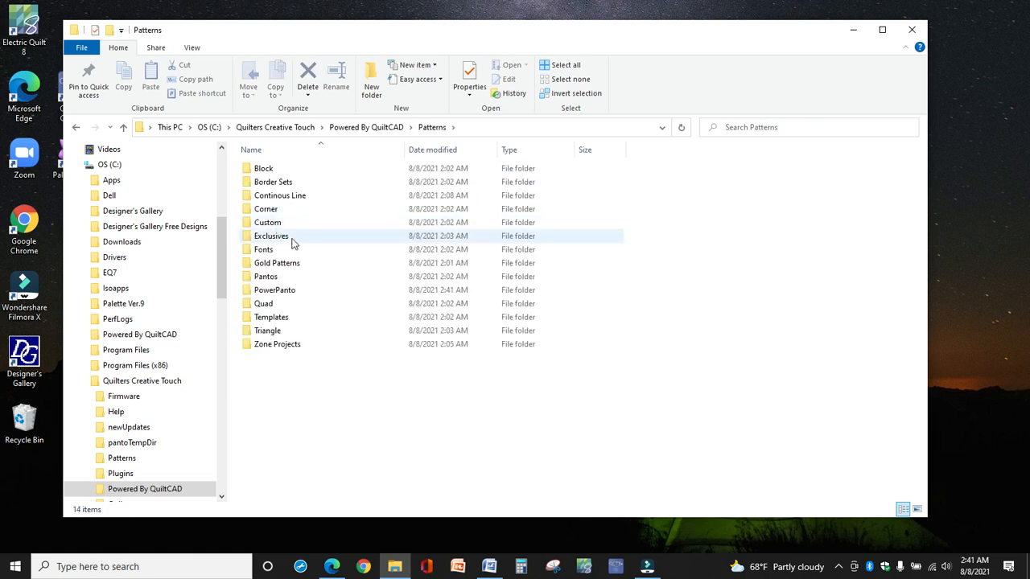
click(288, 291)
double_click(287, 295)
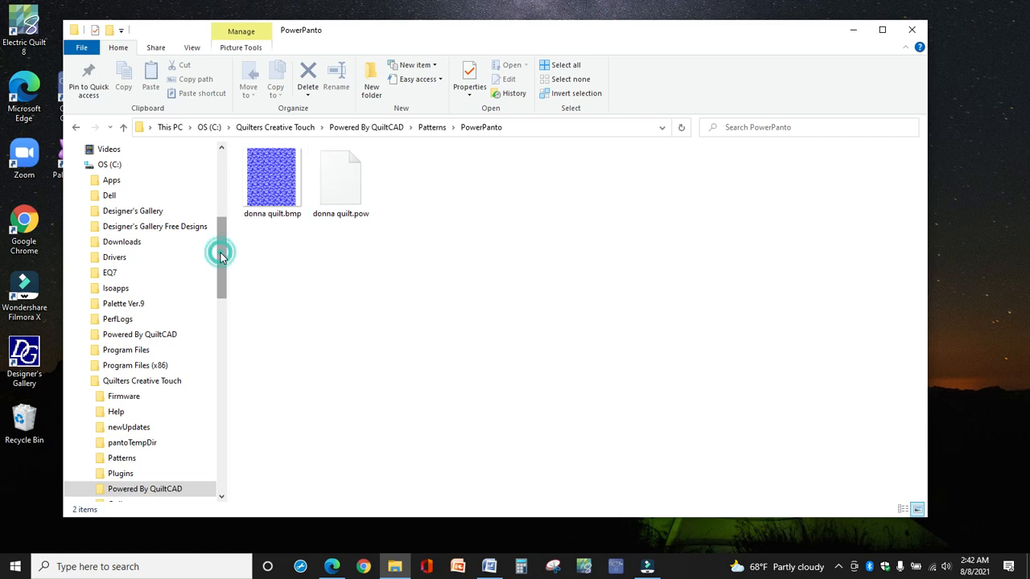
drag(221, 256, 213, 345)
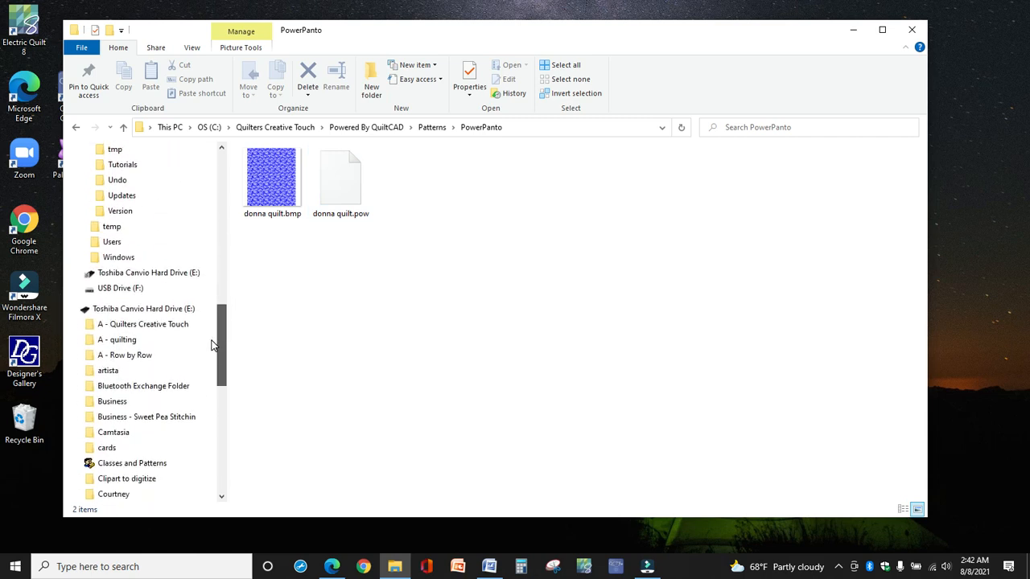
mouse_move(121, 288)
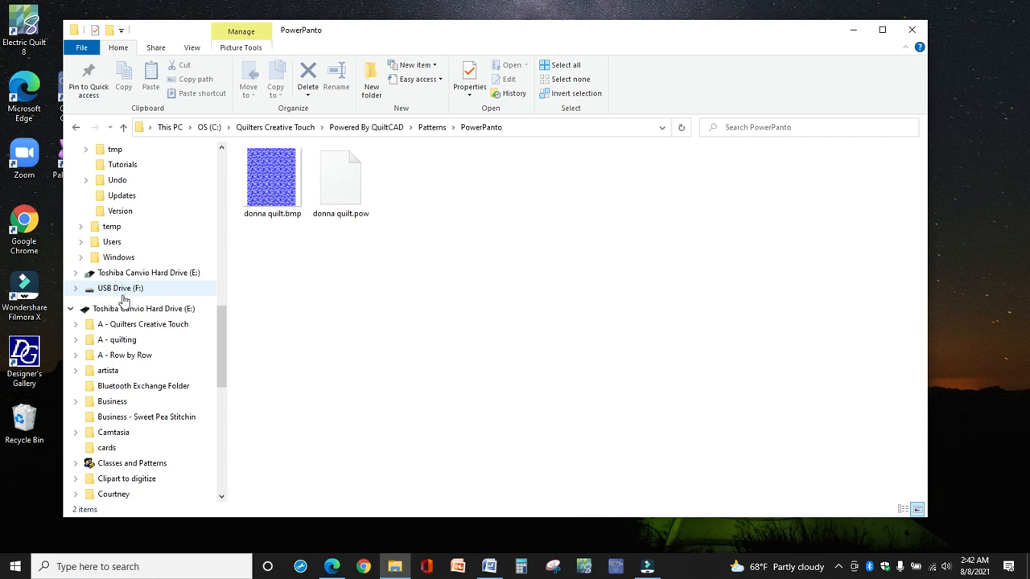
Copy donna quilt.bmp and donna quilt.pow onto USB Drive (F:) and view the drive's contents.
click(275, 186)
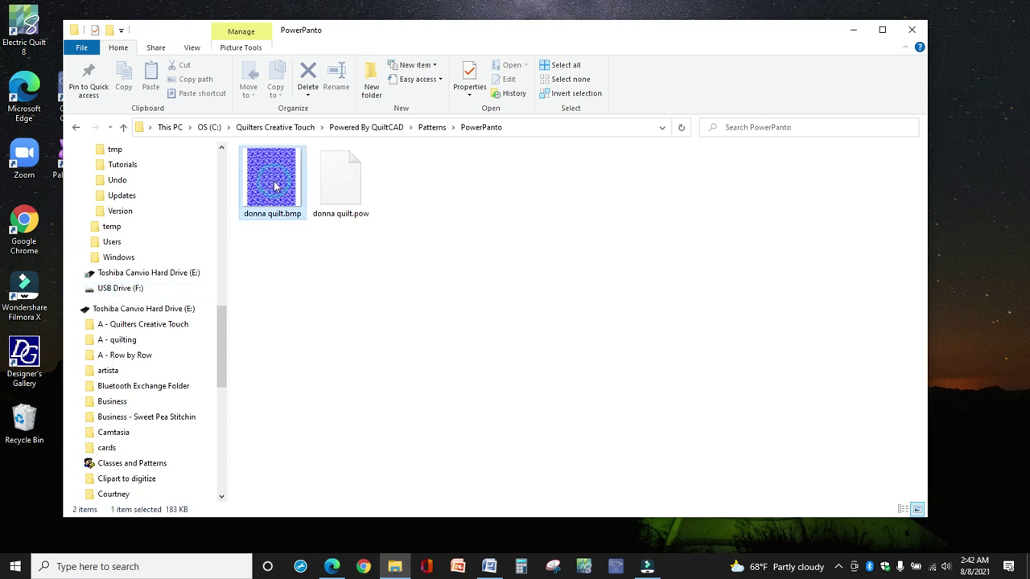
ctrl+click(345, 186)
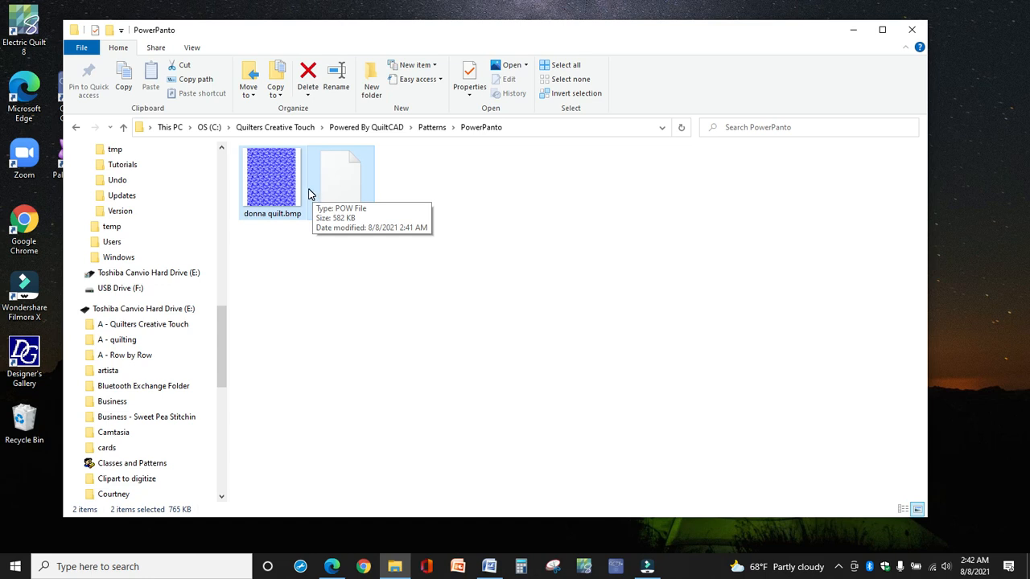
drag(310, 194, 253, 208)
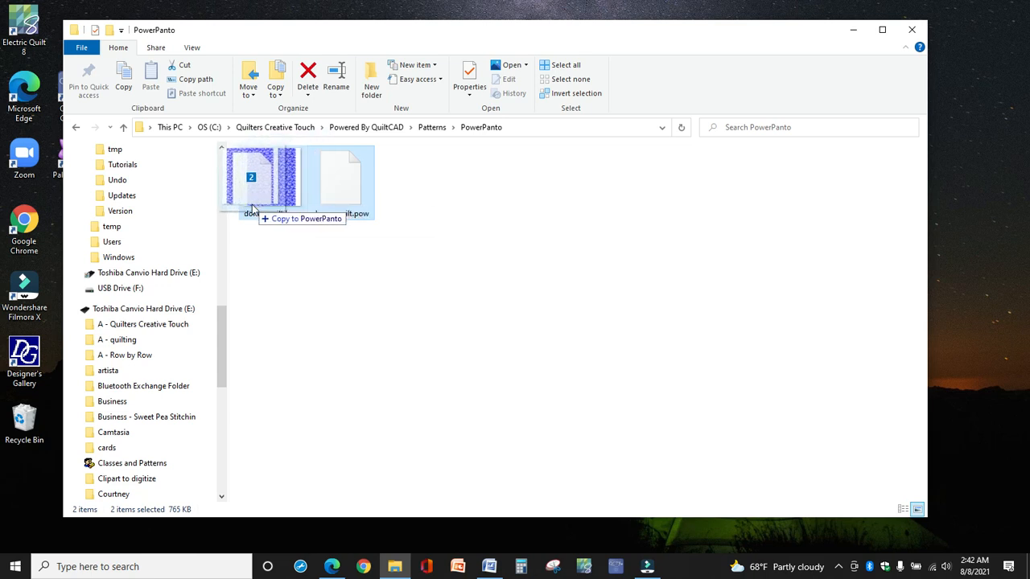
mouse_move(253, 208)
mouse_down()
mouse_move(173, 275)
mouse_move(175, 266)
mouse_move(184, 290)
mouse_up()
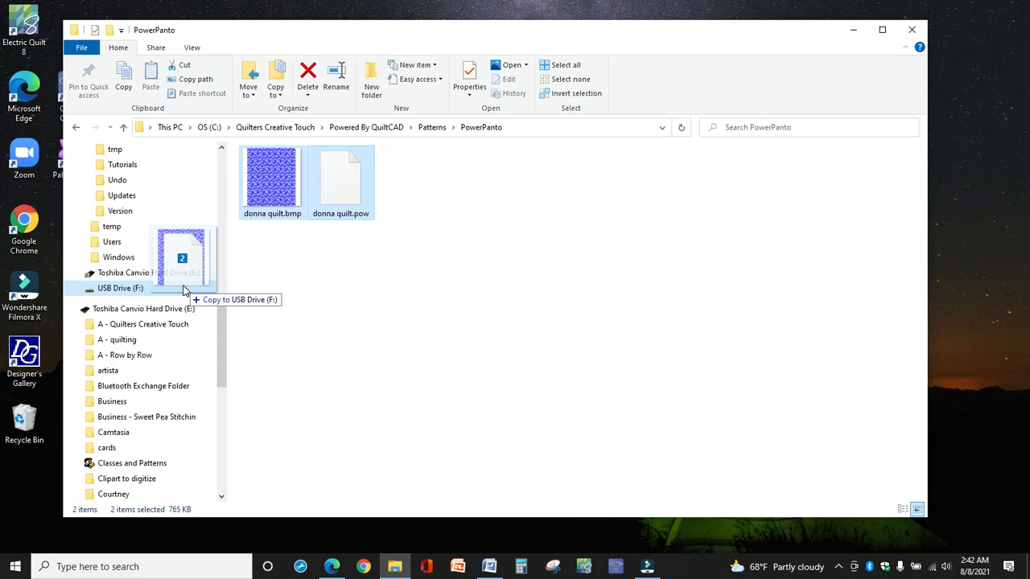
drag(184, 289, 184, 290)
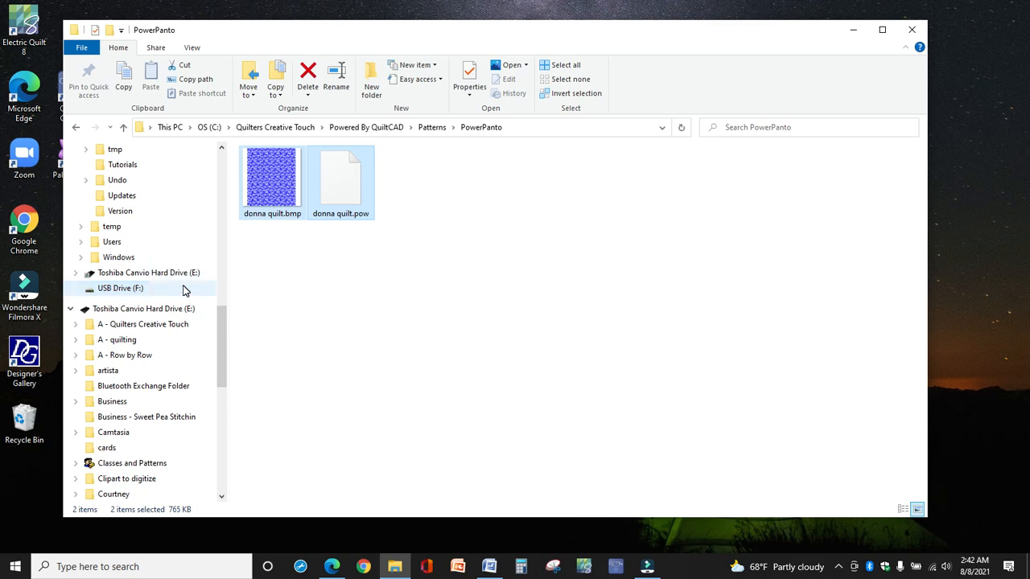
click(118, 289)
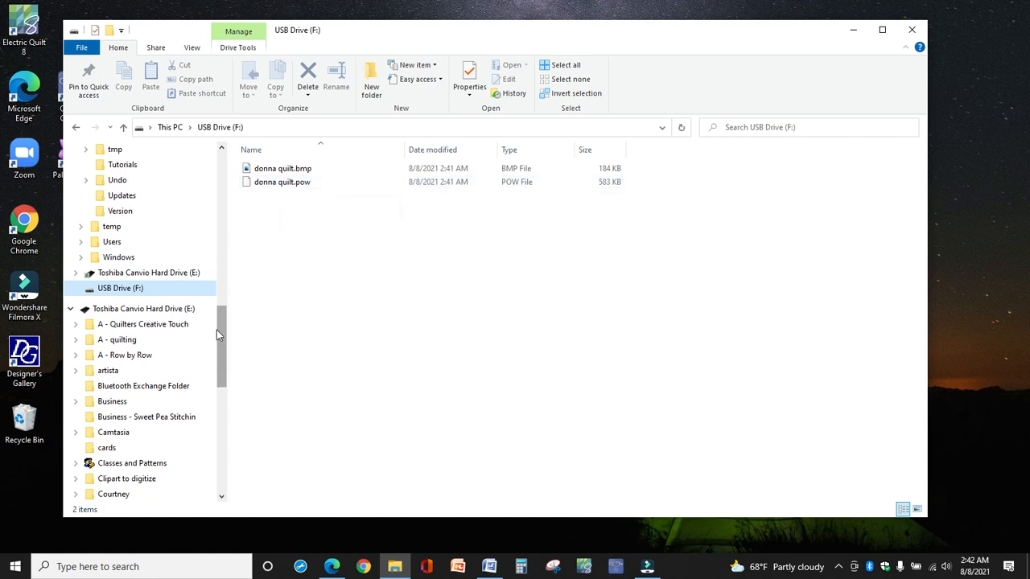
drag(222, 330, 225, 183)
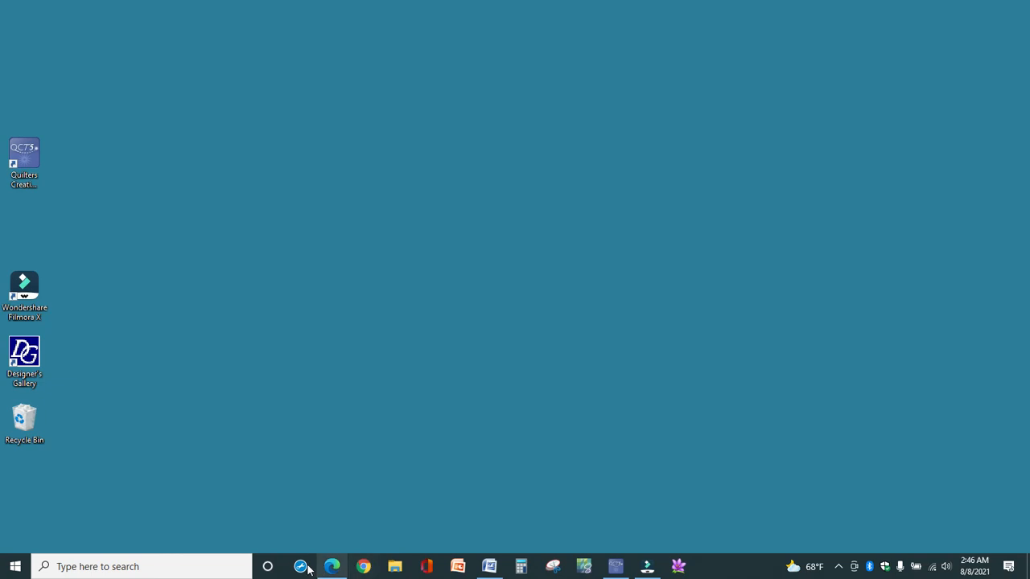
Reopen File Explorer and show USB Drive (F:) holding the two donna quilt files.
click(213, 571)
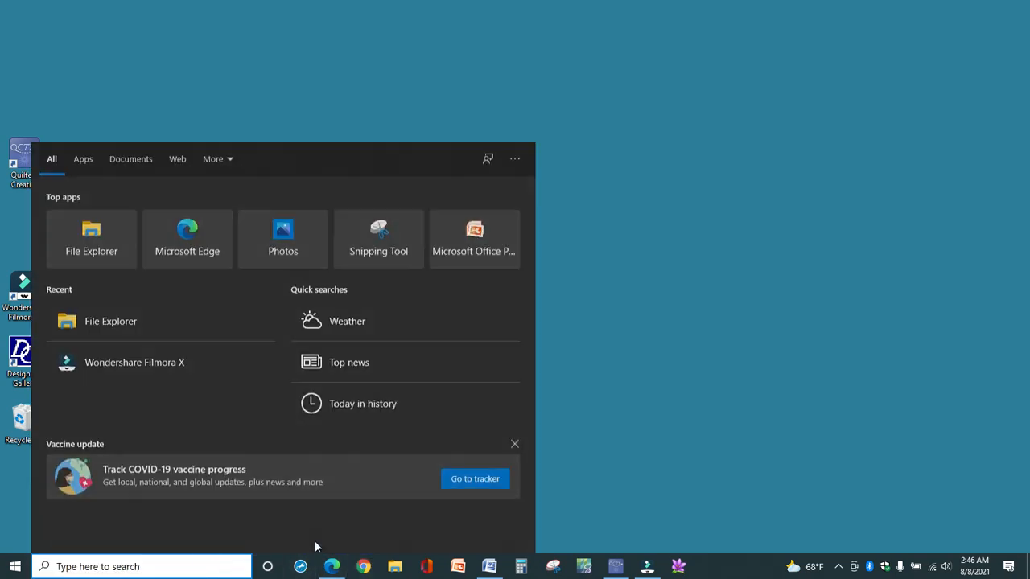
click(91, 238)
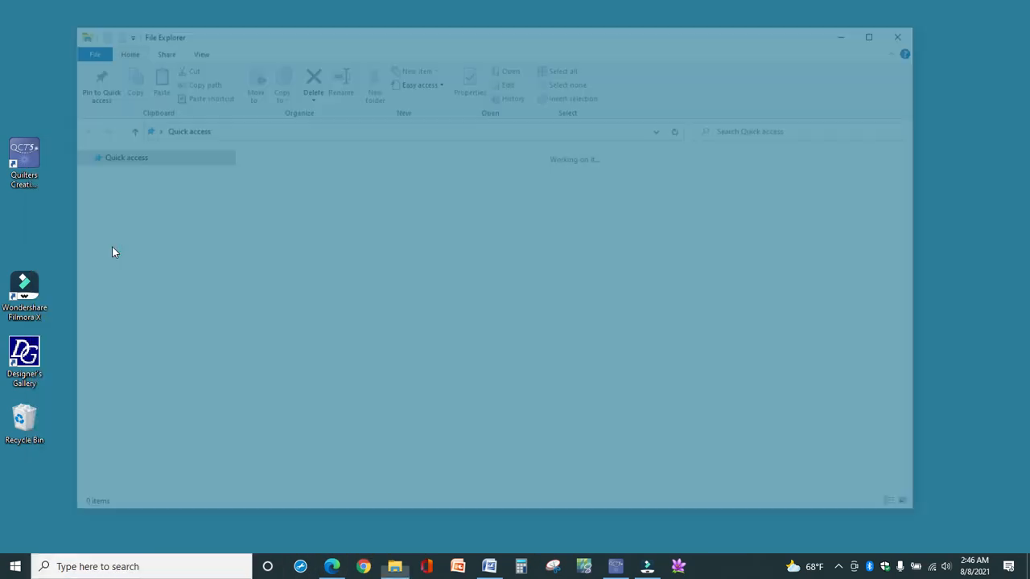
drag(223, 205, 232, 309)
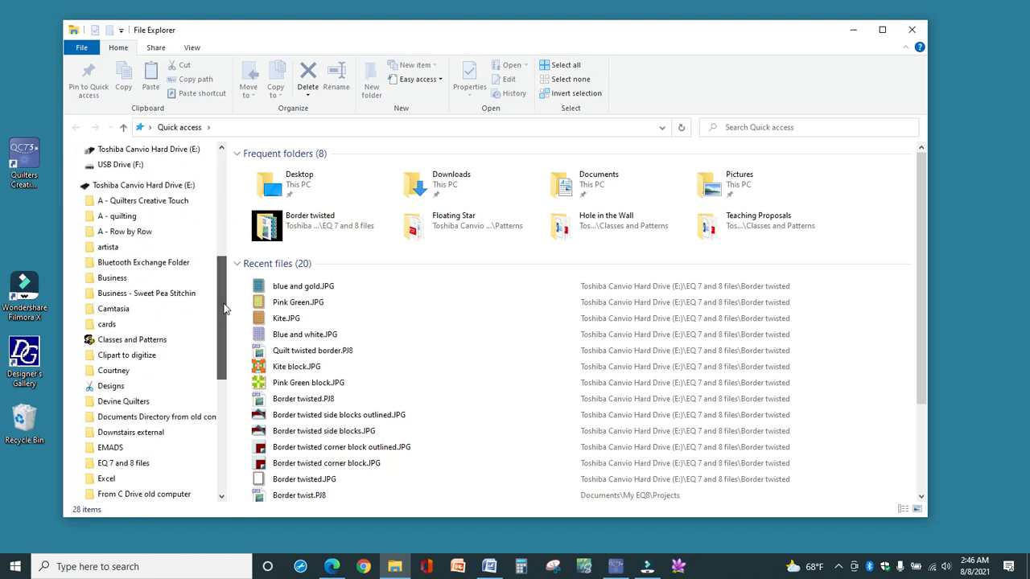
click(71, 185)
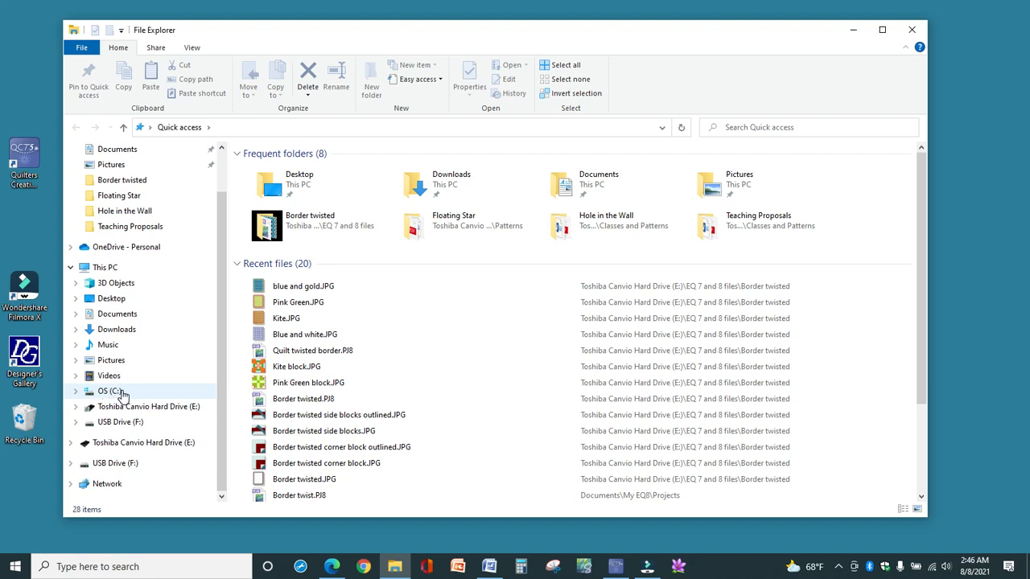
scroll(117, 395, up, 3)
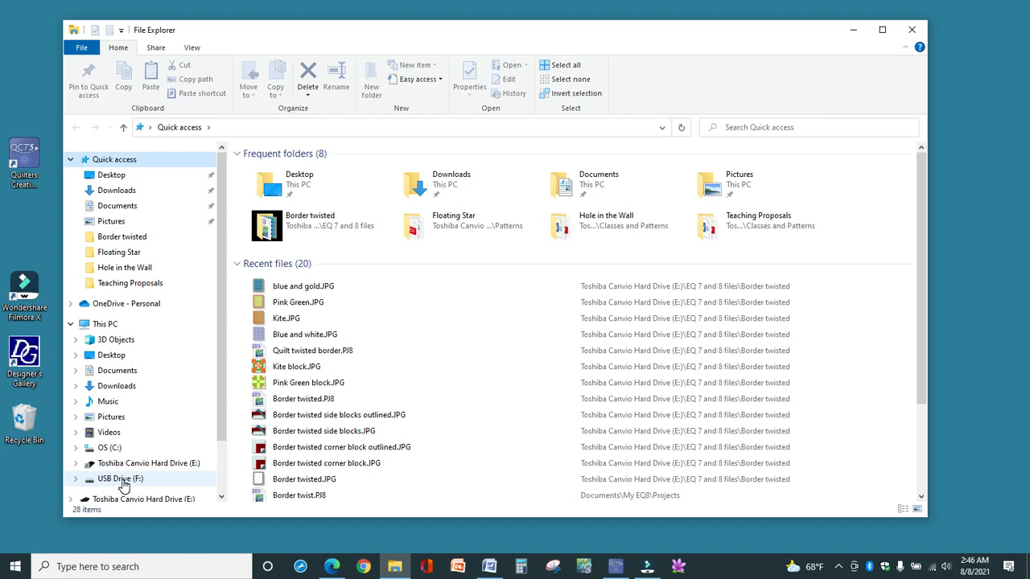
drag(218, 410, 217, 451)
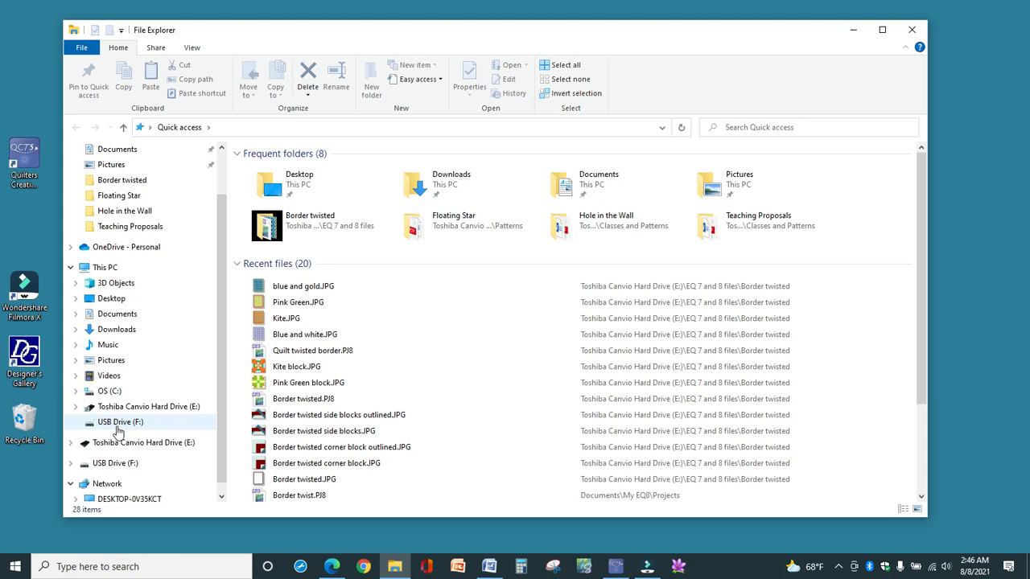
click(118, 424)
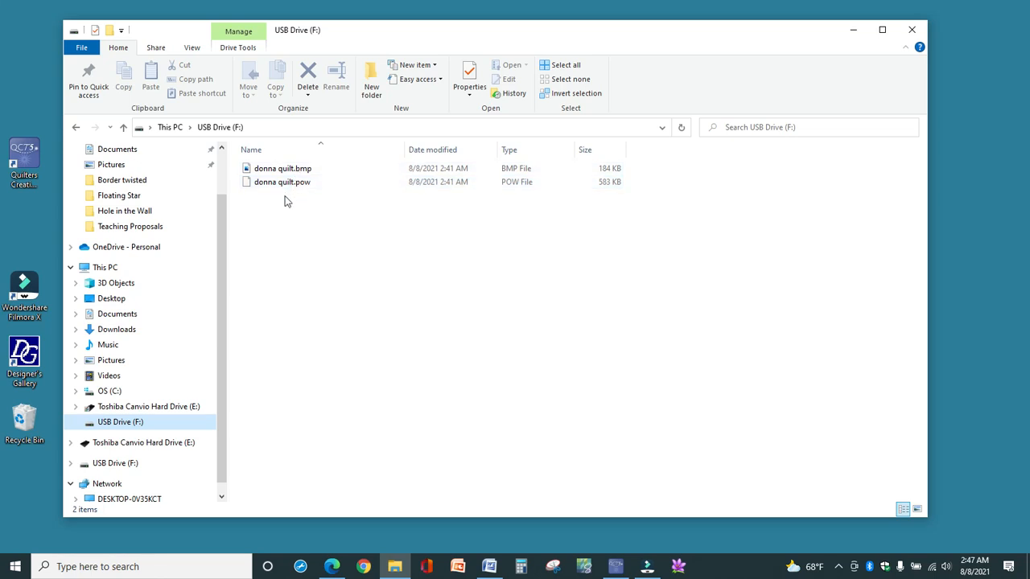
drag(220, 346, 221, 369)
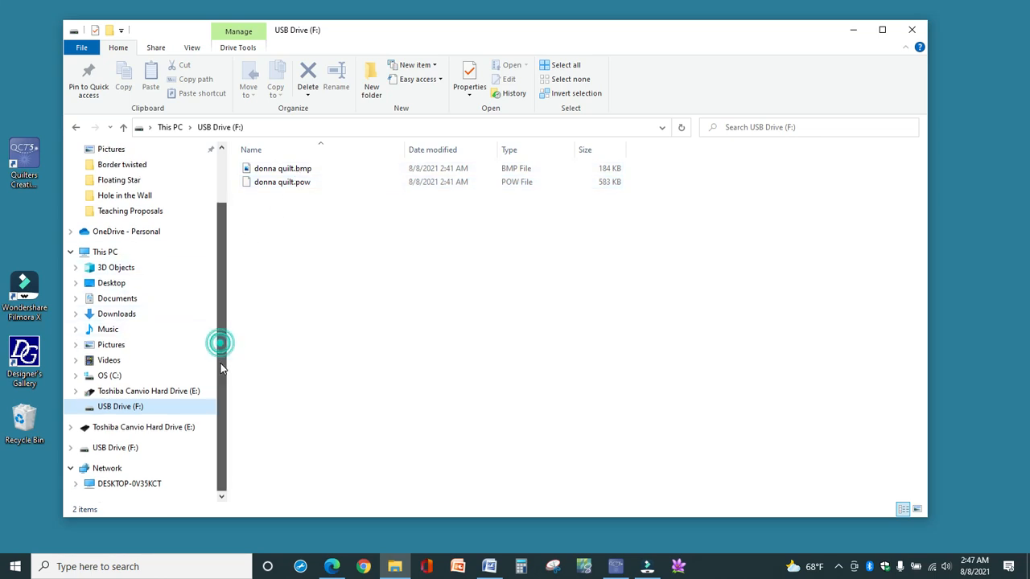
Locate the empty PowerPanto folder under Quilters Creative Touch > Powered By QuiltCAD > Patterns on C:, then return to USB Drive (F:).
click(76, 376)
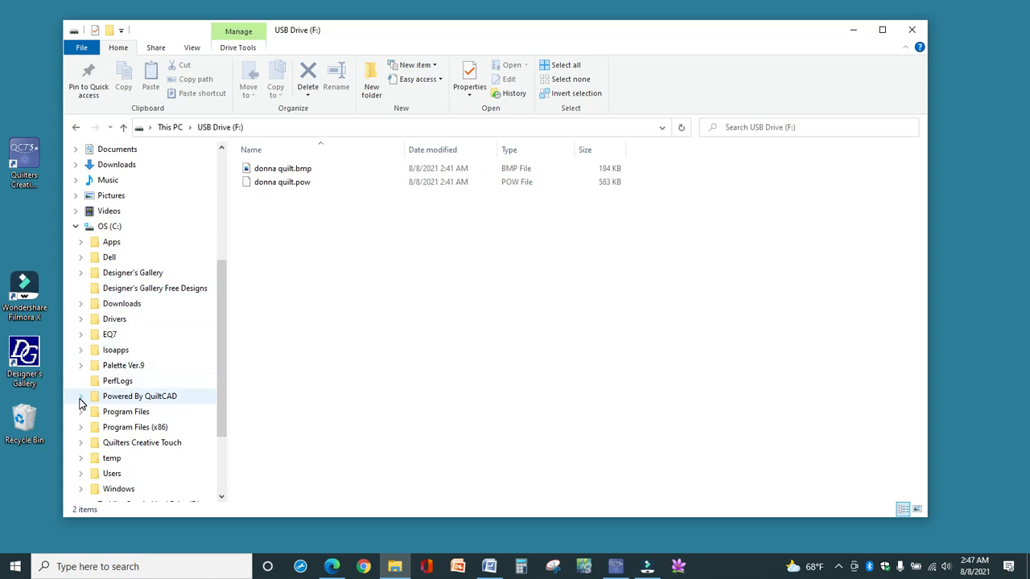
click(81, 443)
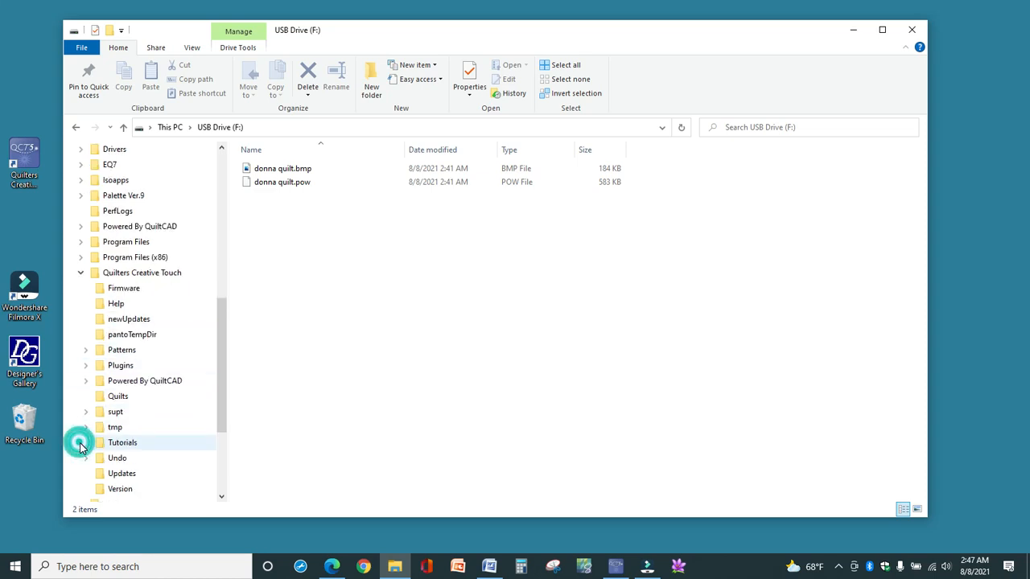
click(86, 381)
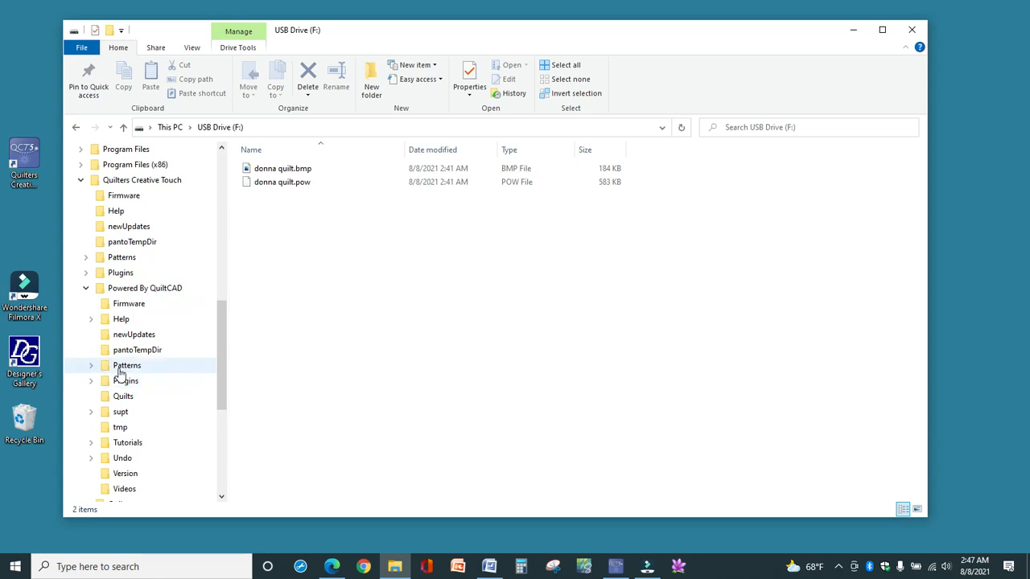
click(91, 366)
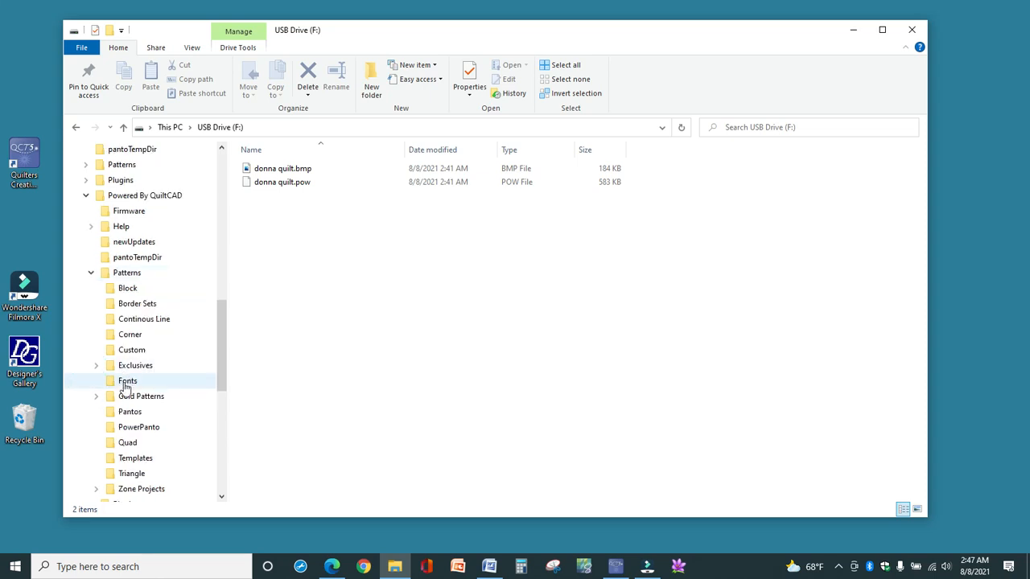
click(138, 427)
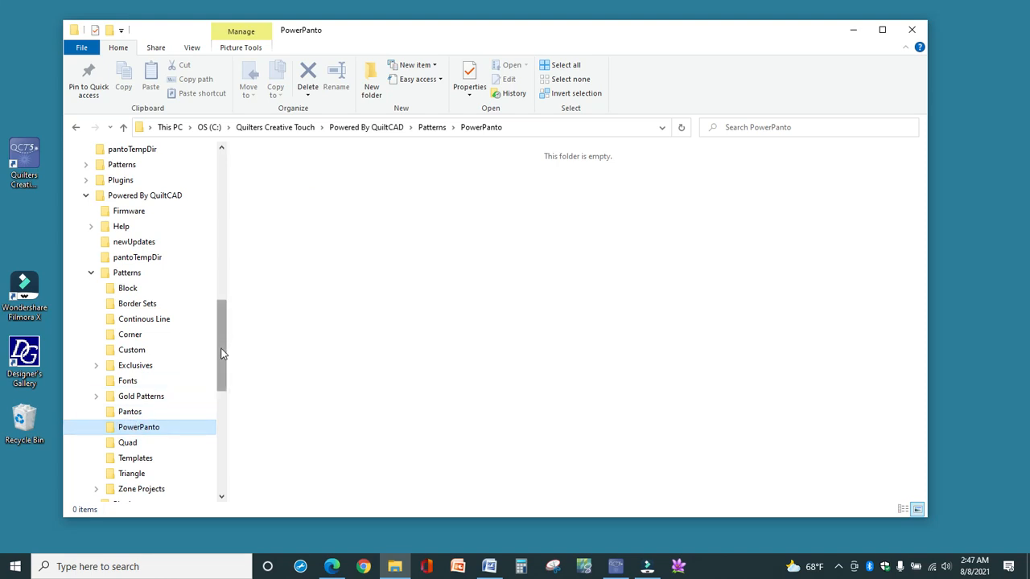
drag(222, 369, 222, 447)
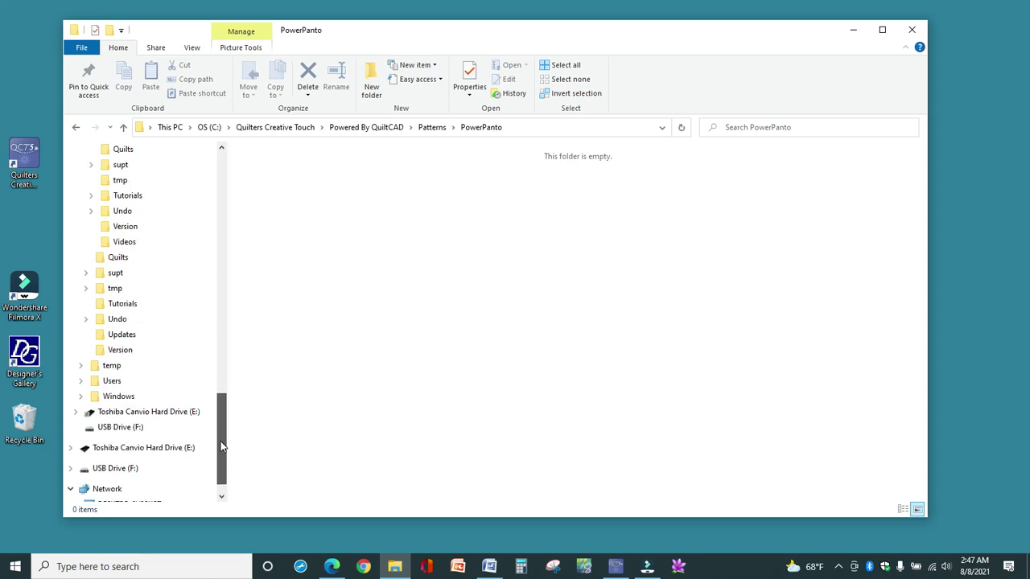
click(104, 427)
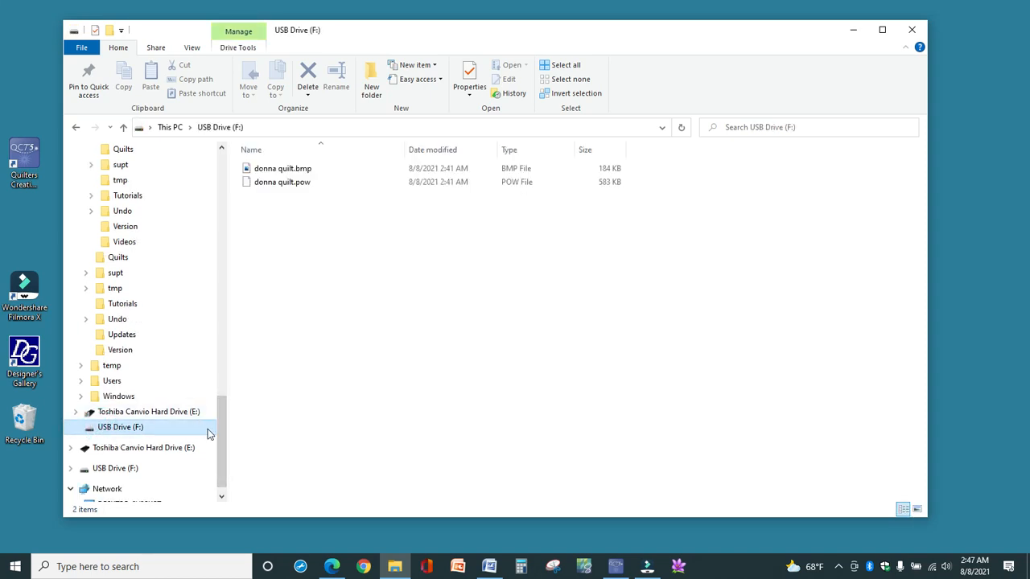
drag(222, 450, 229, 353)
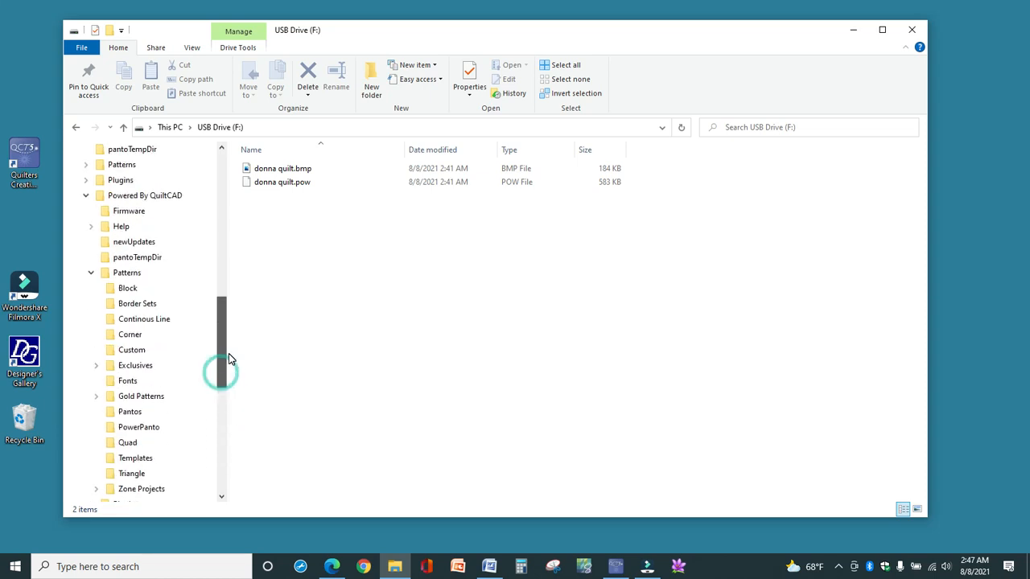
scroll(233, 378, down, 1)
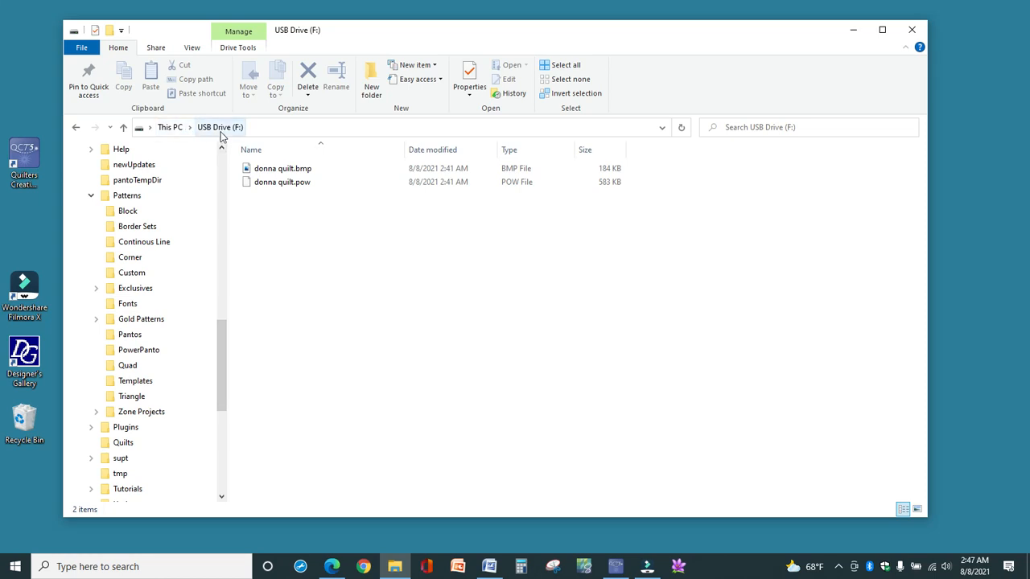
Copy donna quilt.bmp and donna quilt.pow from the USB drive into the PowerPanto folder.
click(270, 172)
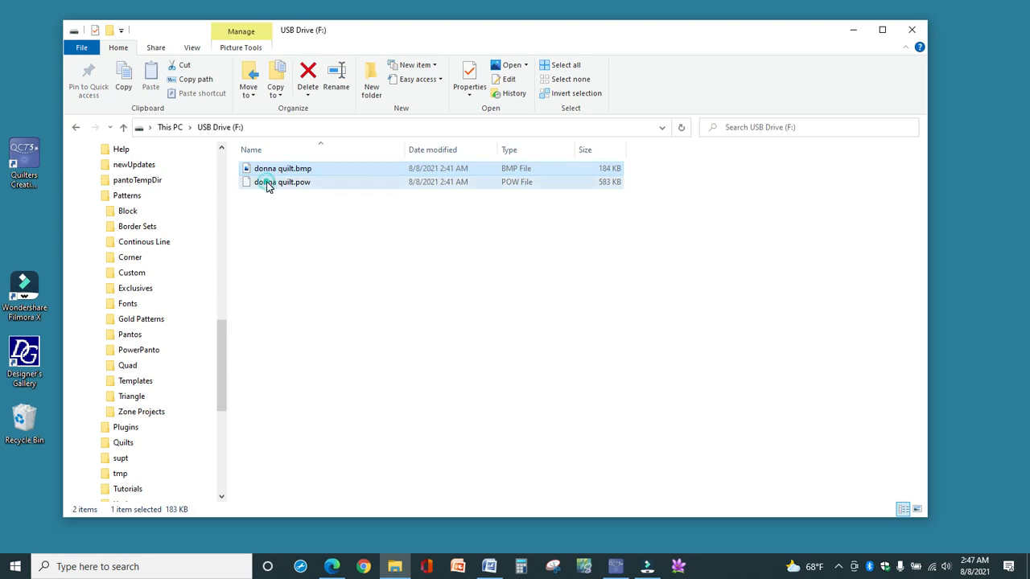
click(269, 187)
ctrl+click(266, 187)
mouse_move(266, 186)
mouse_down()
mouse_move(136, 312)
mouse_move(147, 358)
mouse_up()
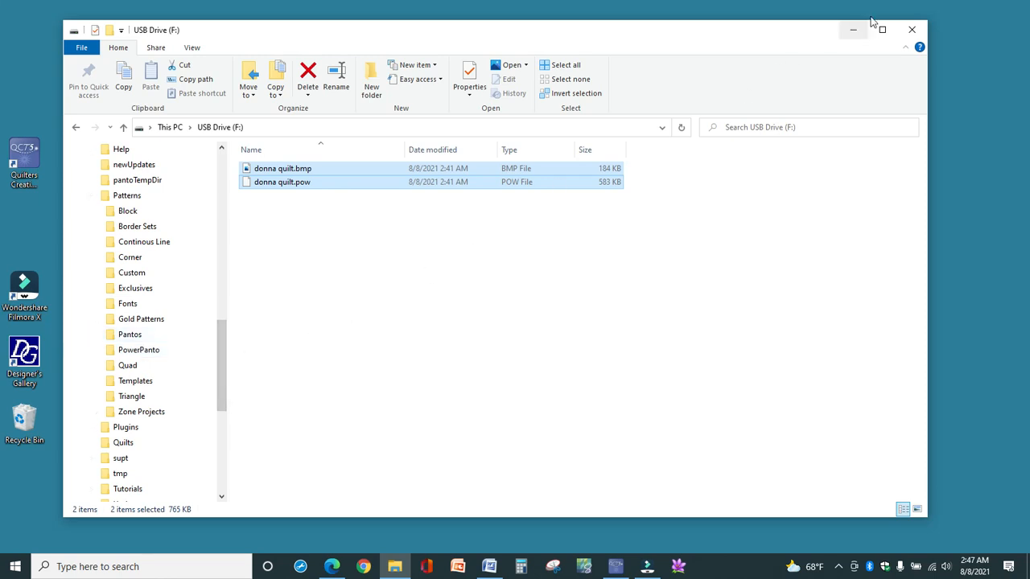
Confirm both donna quilt files are in PowerPanto and close File Explorer.
click(138, 350)
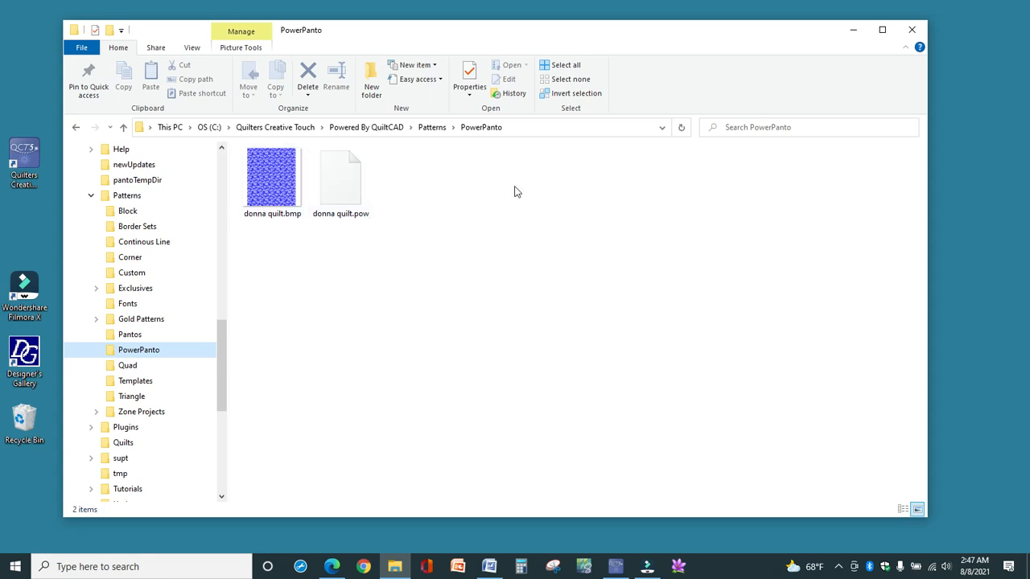
click(911, 33)
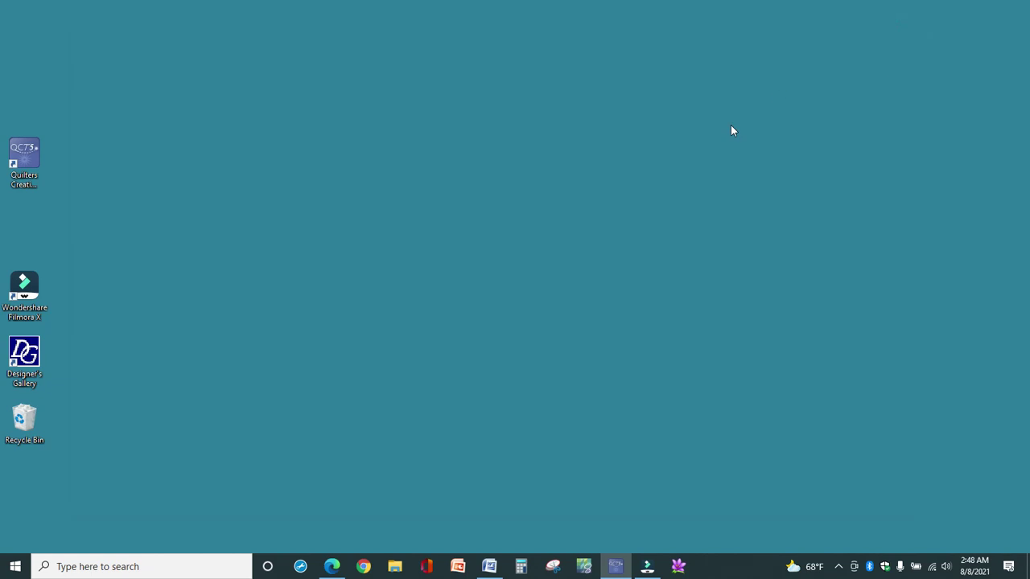
Launch Quilter's Creative Touch, start PantoStacker via the Pantograph tile and list the Power Panto files with Read Panto.
click(616, 566)
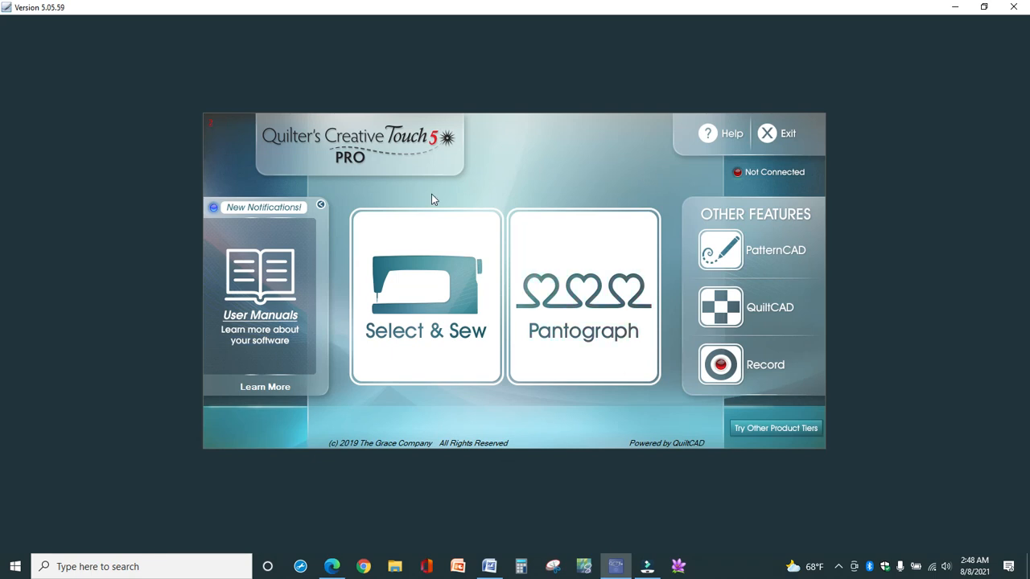
click(572, 308)
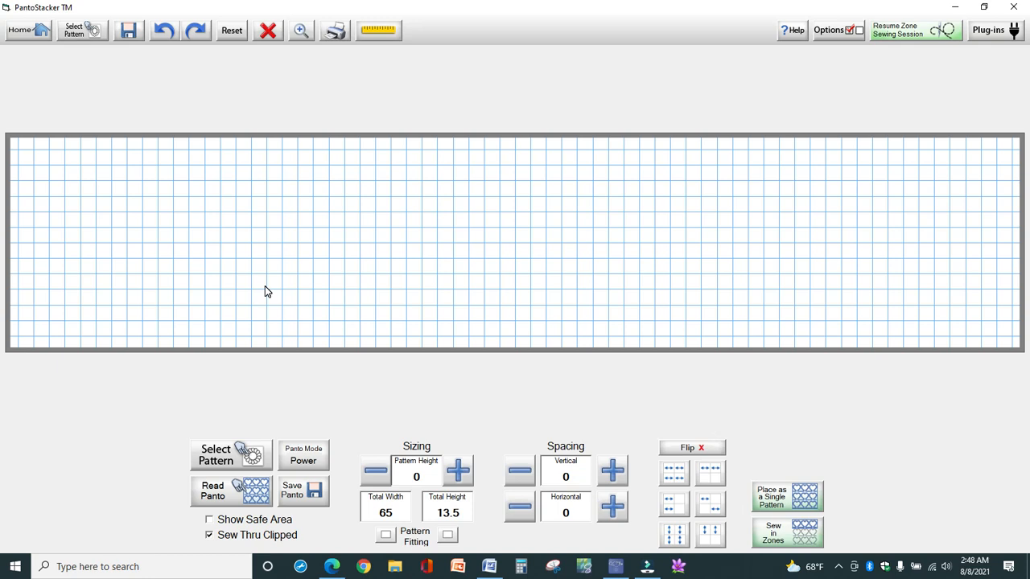
click(231, 497)
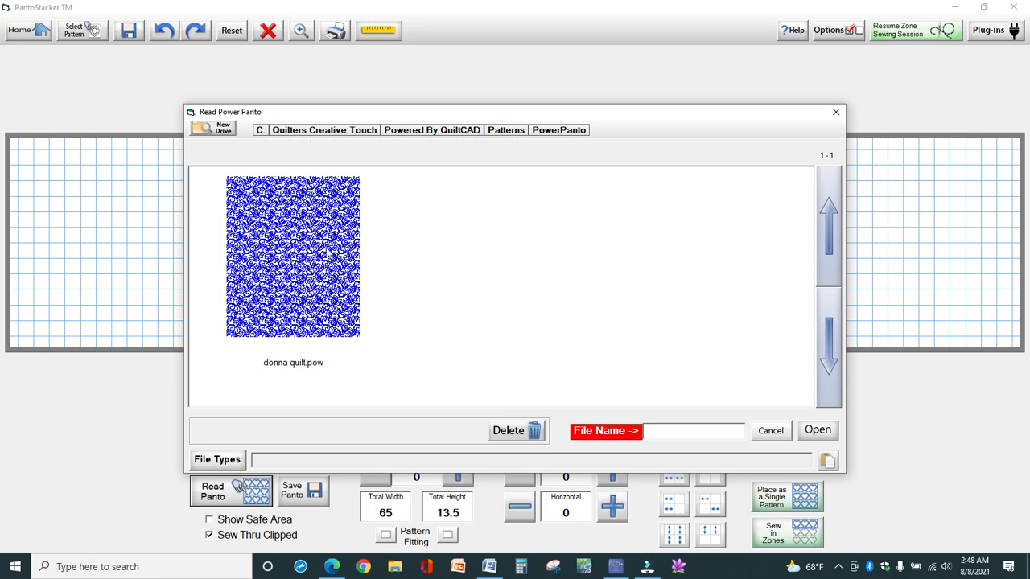
Load donna quilt.pow onto the 50 by 60 layout and start Sew in Zones.
click(288, 283)
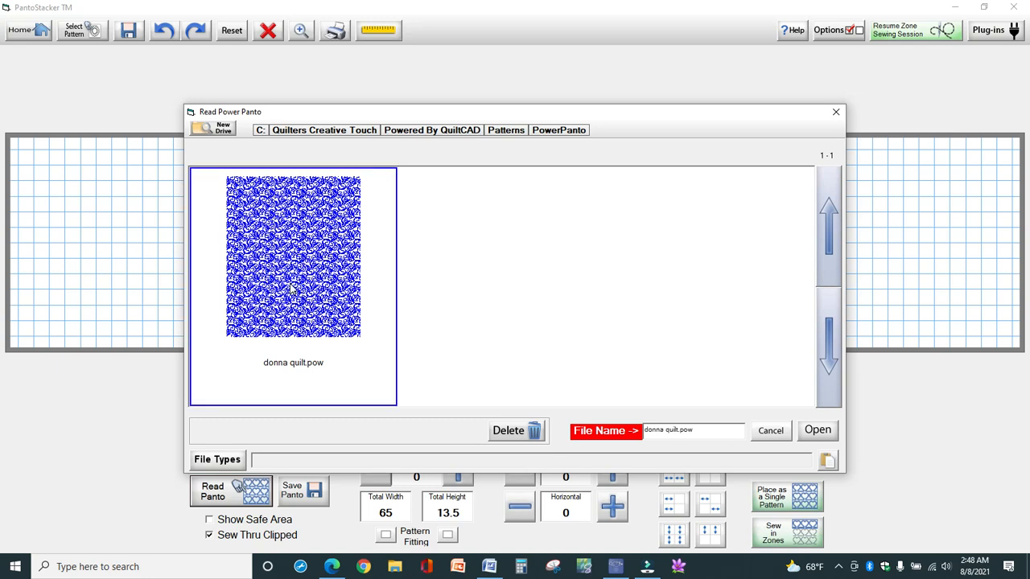
click(817, 430)
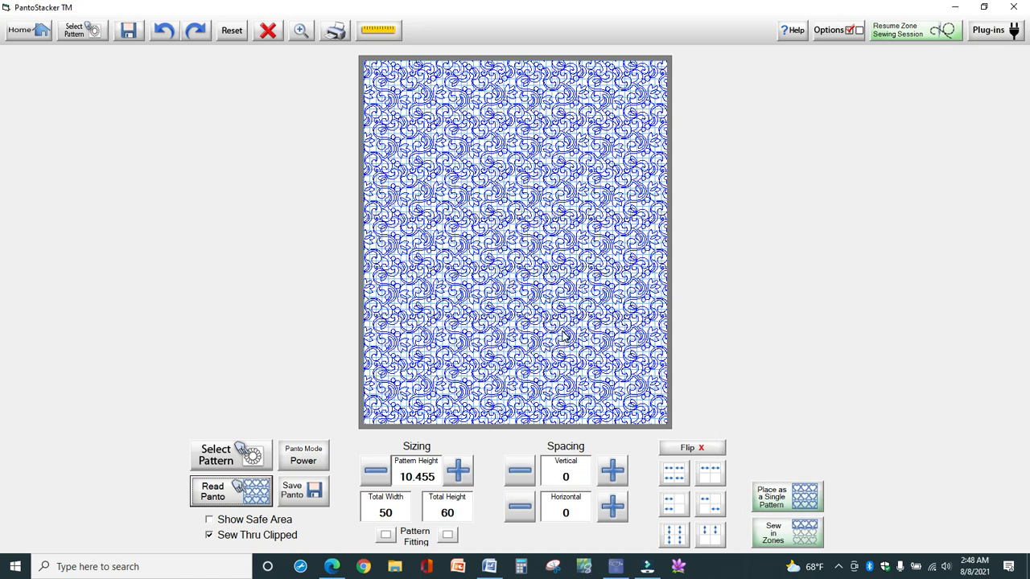
click(774, 533)
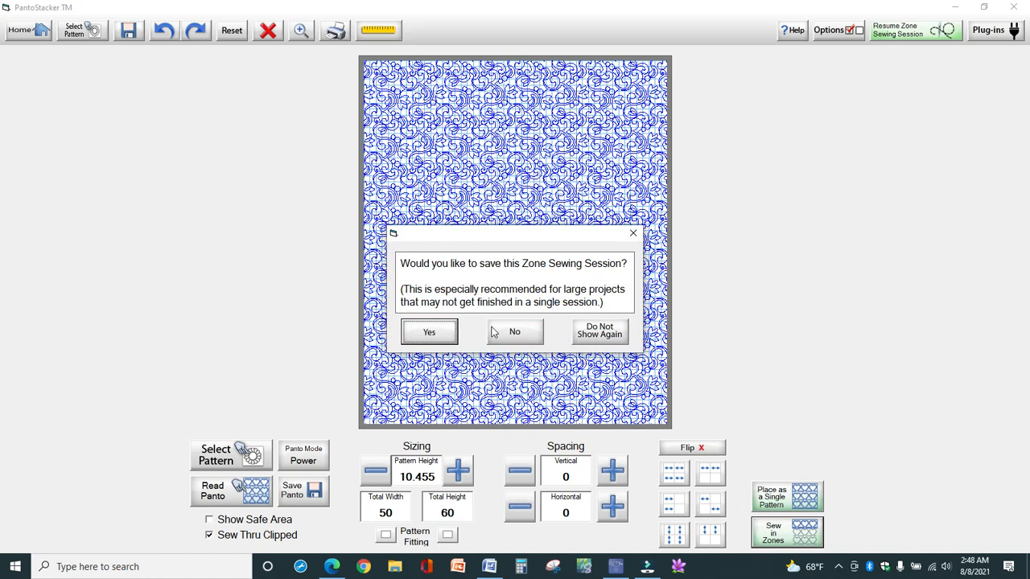
Dismiss the save-session prompt with Do Not Show Again, opening zone 1 in the Quilting Interface.
click(592, 331)
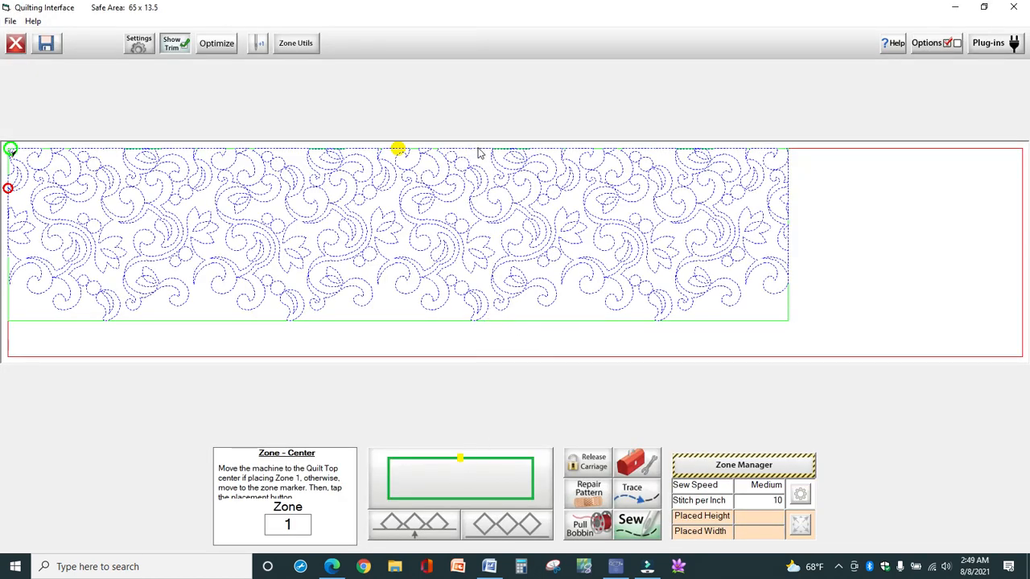
Place zone 1 of donna quilt inside the safe area at 50 wide by 11.168 high.
click(466, 463)
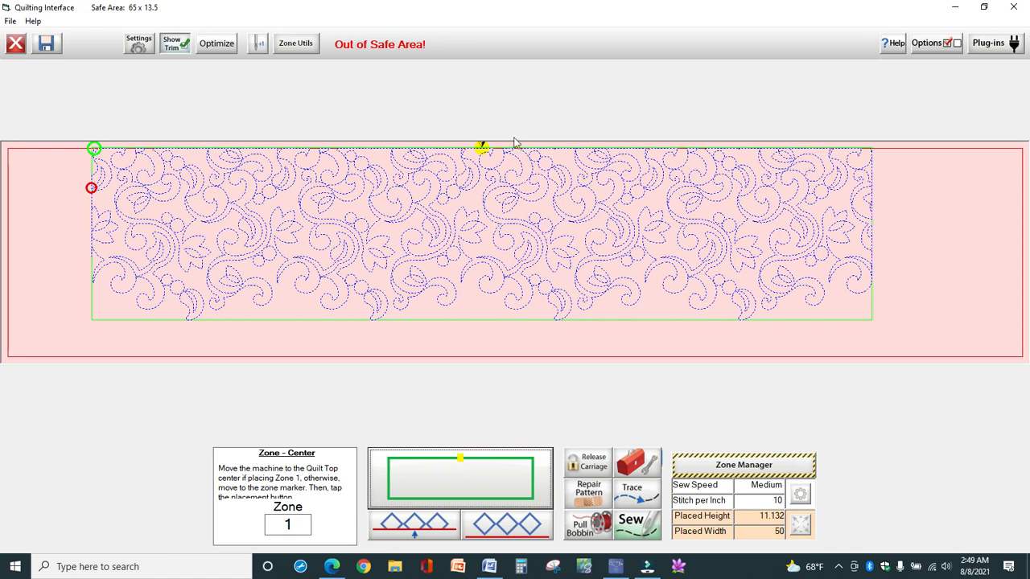
click(463, 463)
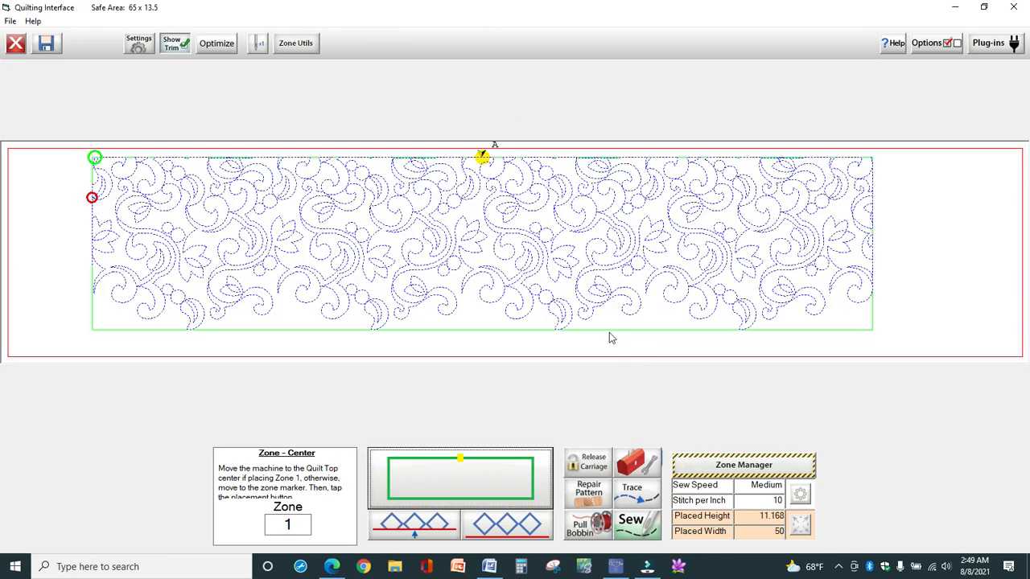